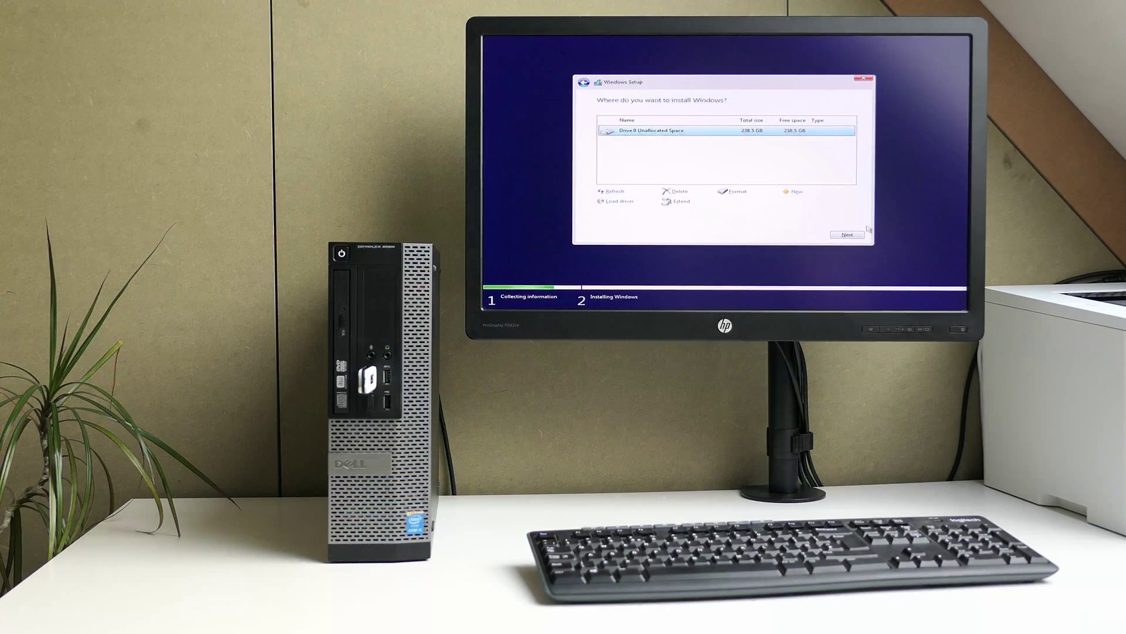
Step: Start installing Windows on the chosen drive
left_click(862, 236)
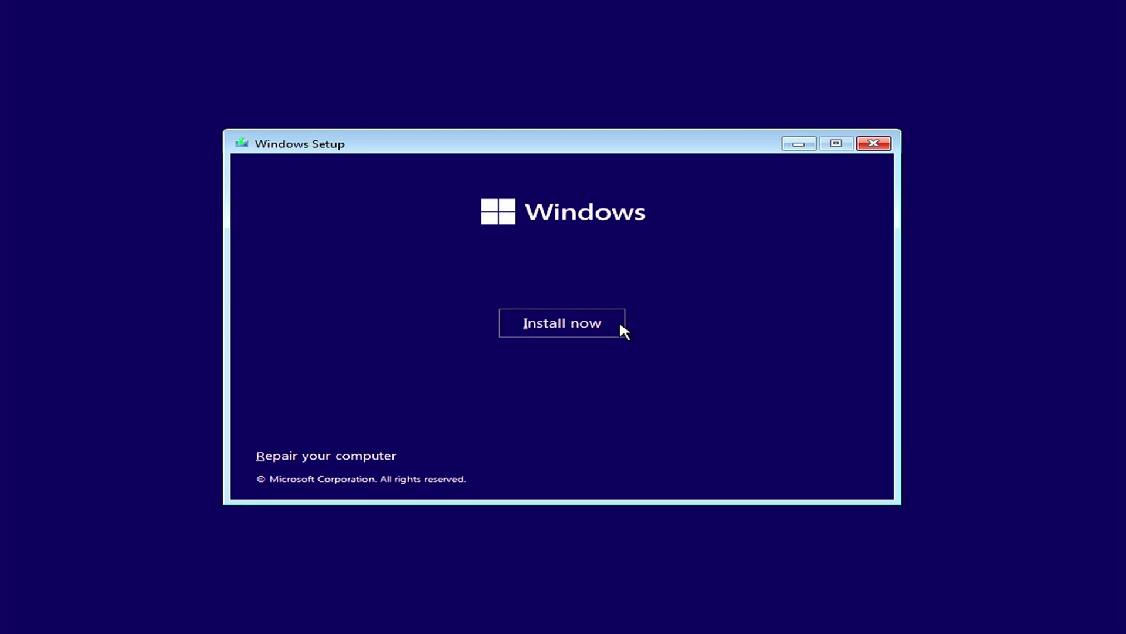
Step: Begin the Windows installation with Install now
left_click(620, 324)
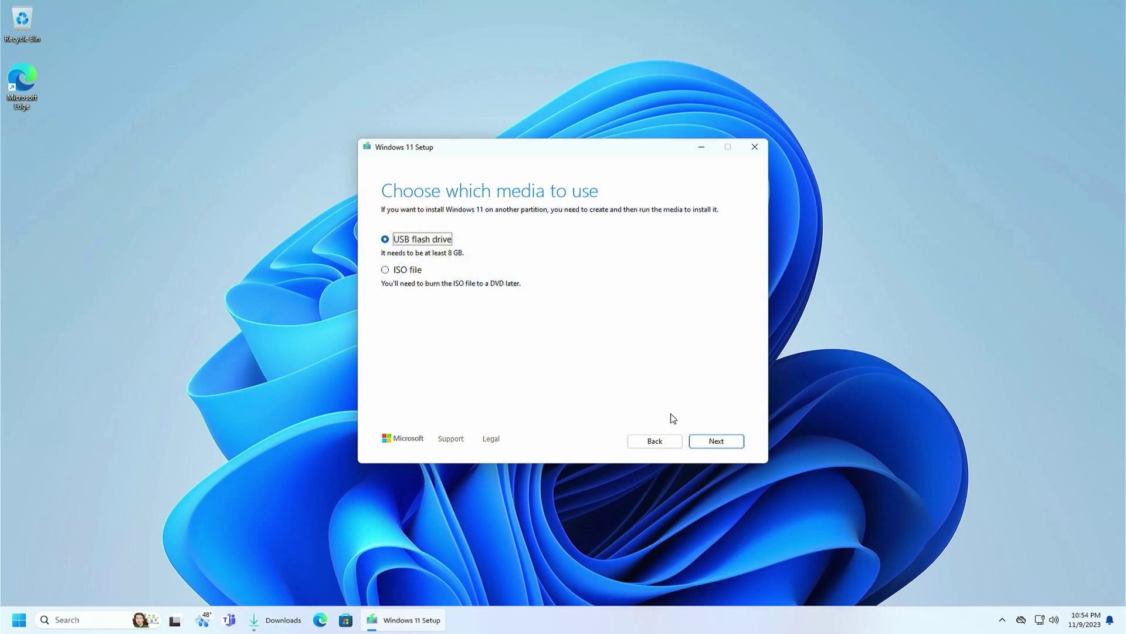
Step: Choose USB installation media, then name the new registry key LabConfig
left_click(716, 441)
left_click(706, 440)
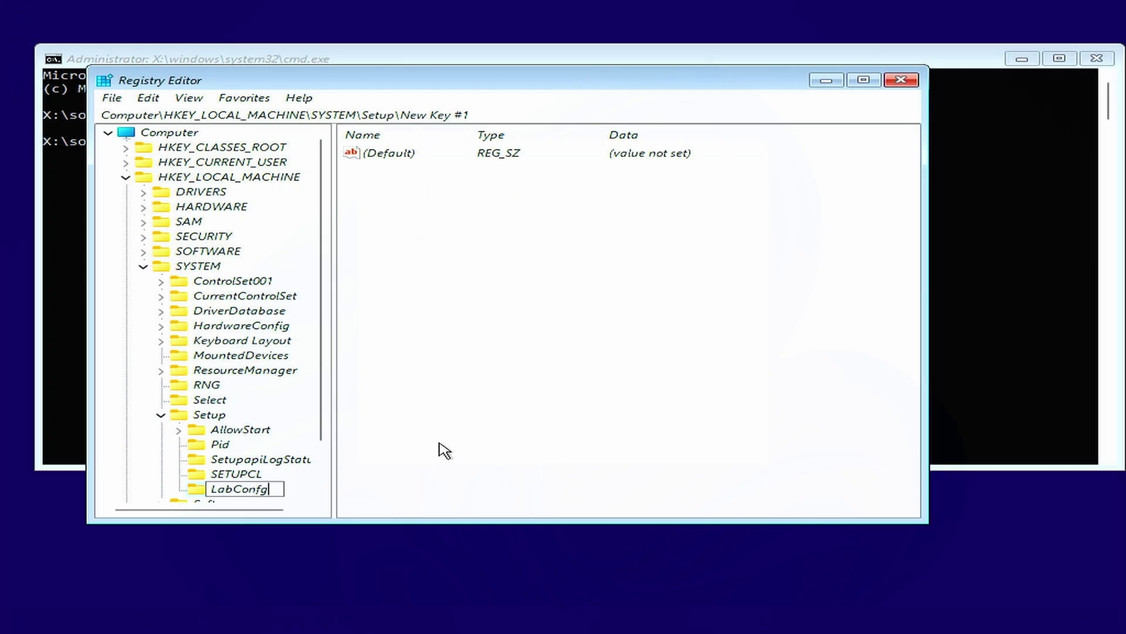
type("g")
key("Return")
Step: Add two DWORD (32-bit) values named BypassTPMCheck and BypassSecureBootCheck under LabConfig
right_click(490, 277)
mouse_move(572, 281)
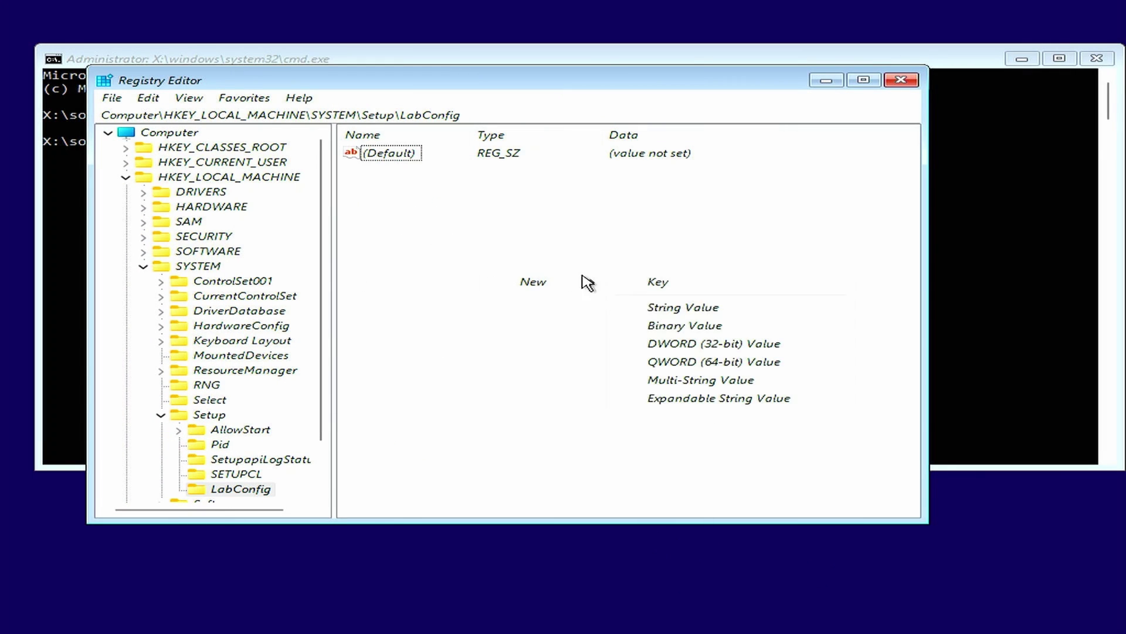
left_click(674, 343)
type("BypassTPMCheck")
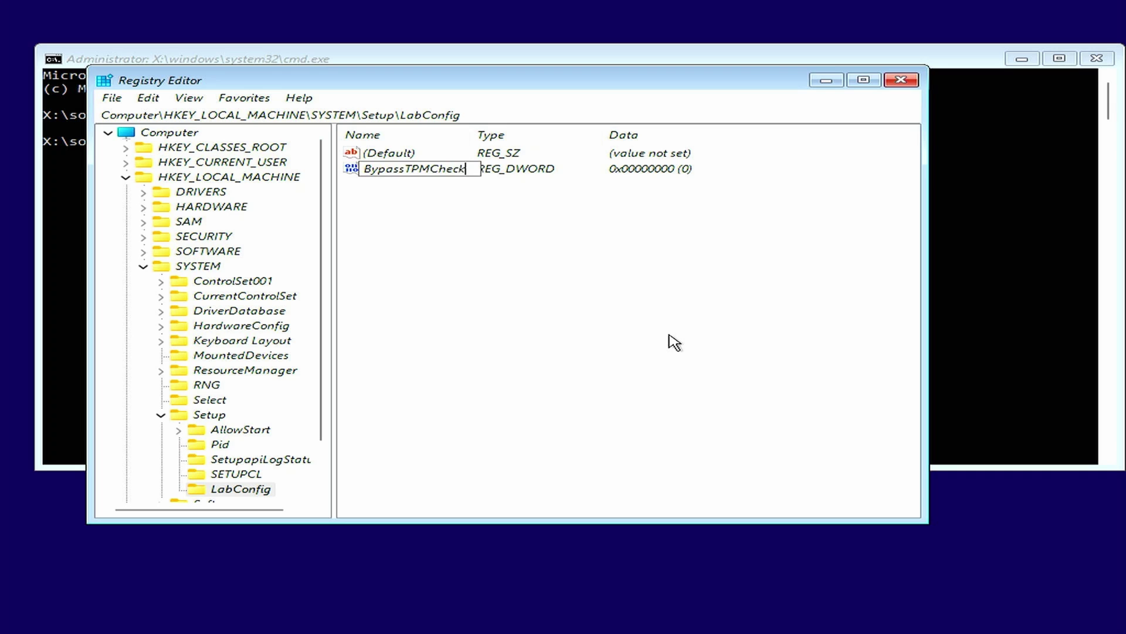
right_click(596, 323)
mouse_move(645, 319)
left_click(789, 382)
type("BypassSecureBootCheck")
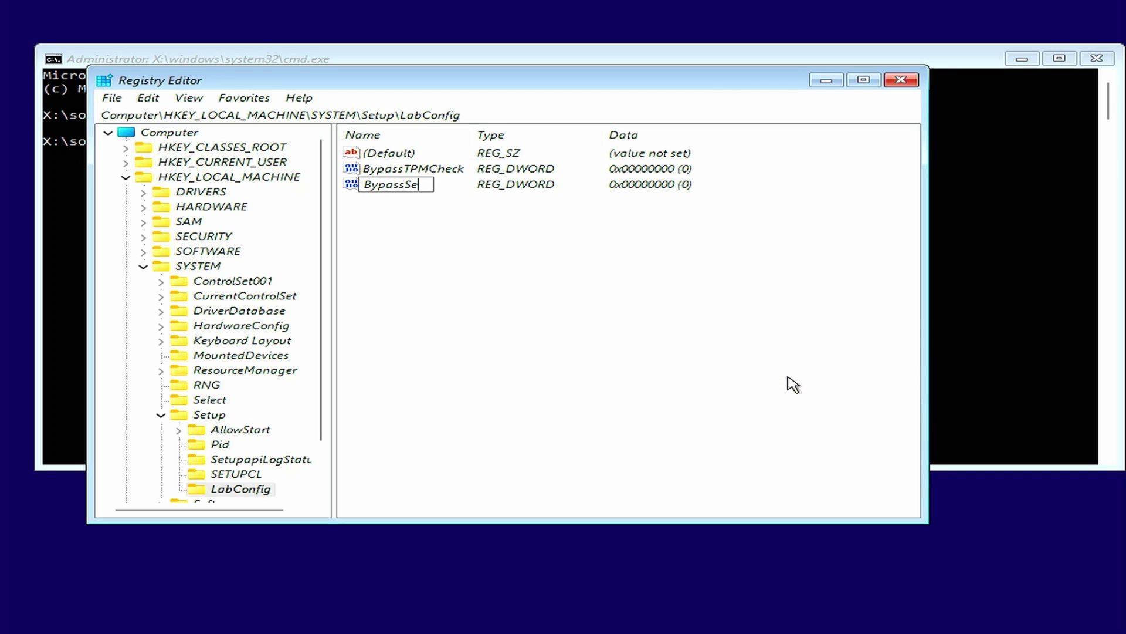
key("Return")
Step: Set both BypassTPMCheck and BypassSecureBootCheck data to 1 and widen the Name column
key("Up")
key("Return")
type("1")
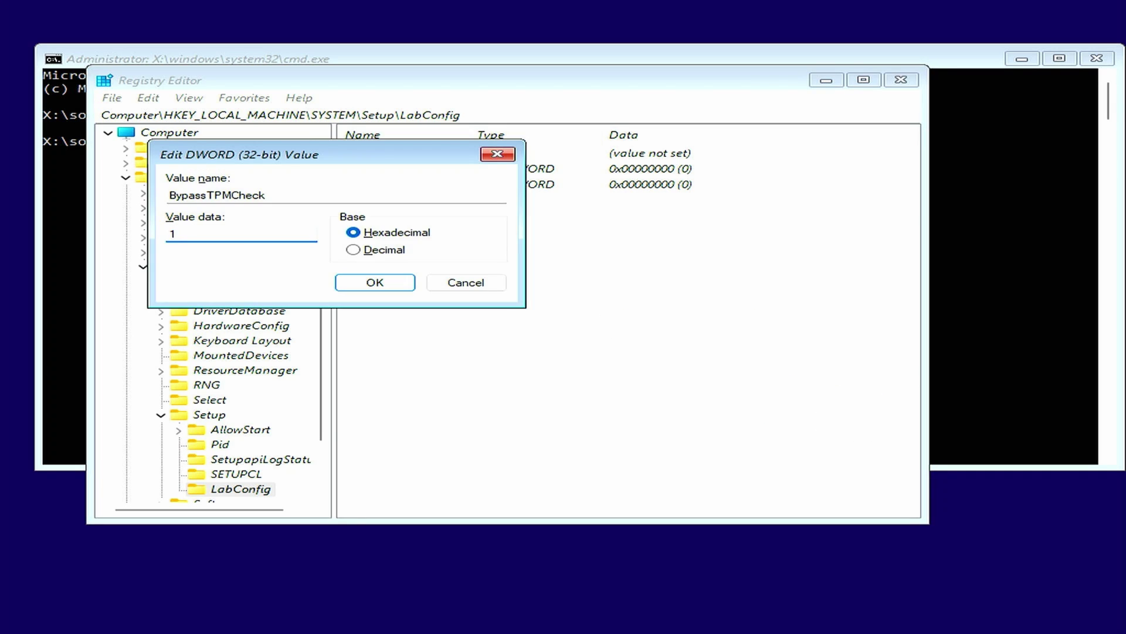
key("Return")
key("Down")
key("Return")
type("1")
key("Return")
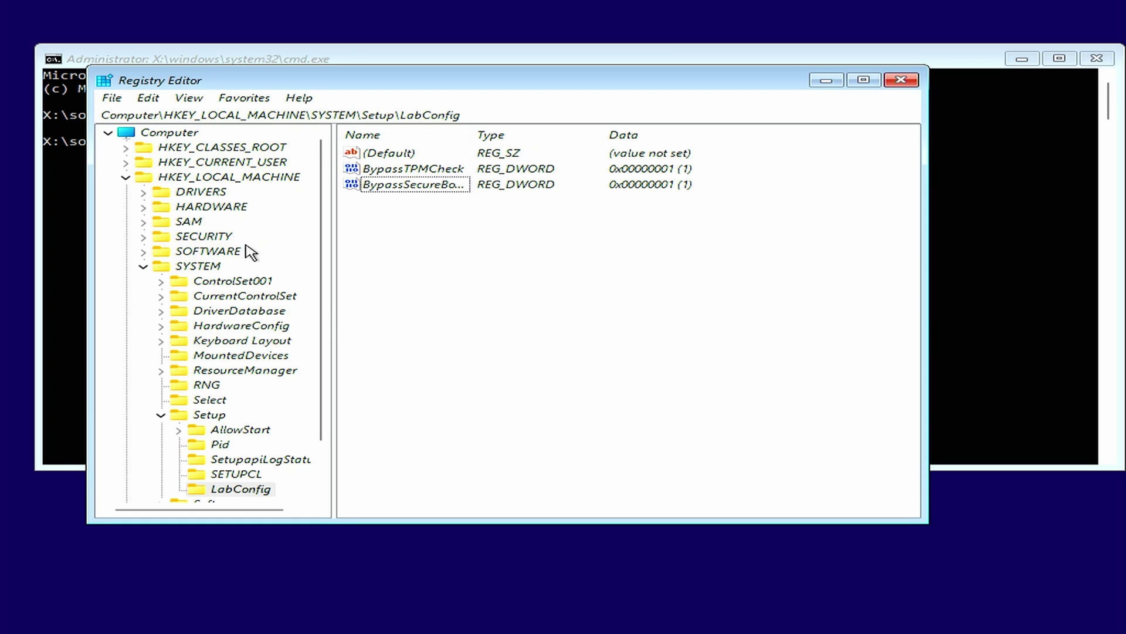
left_click_drag(472, 133, 526, 132)
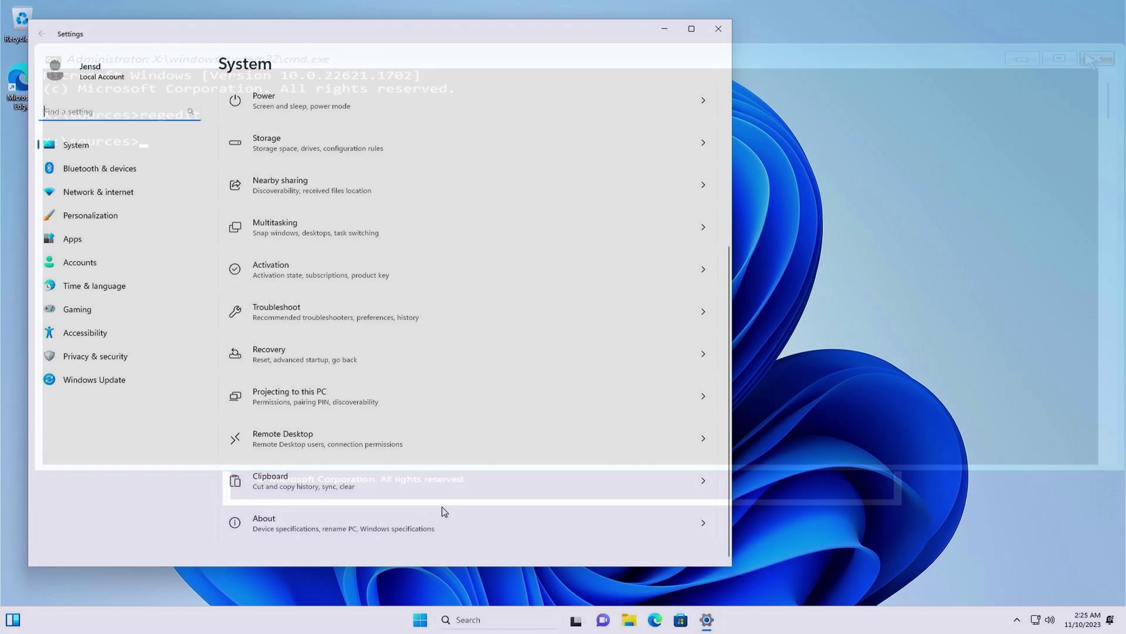
left_click(444, 511)
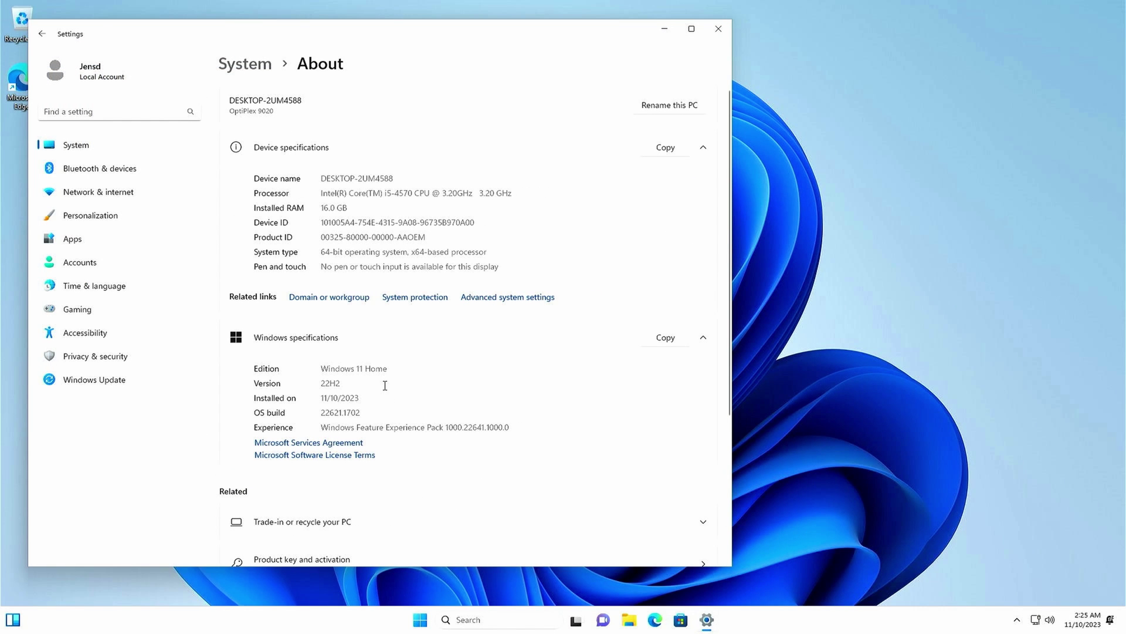
Step: Point out the old 22H2 version, confirm About your PC shows Windows 11 Pro 23H2, close Settings
left_click_drag(385, 385, 309, 381)
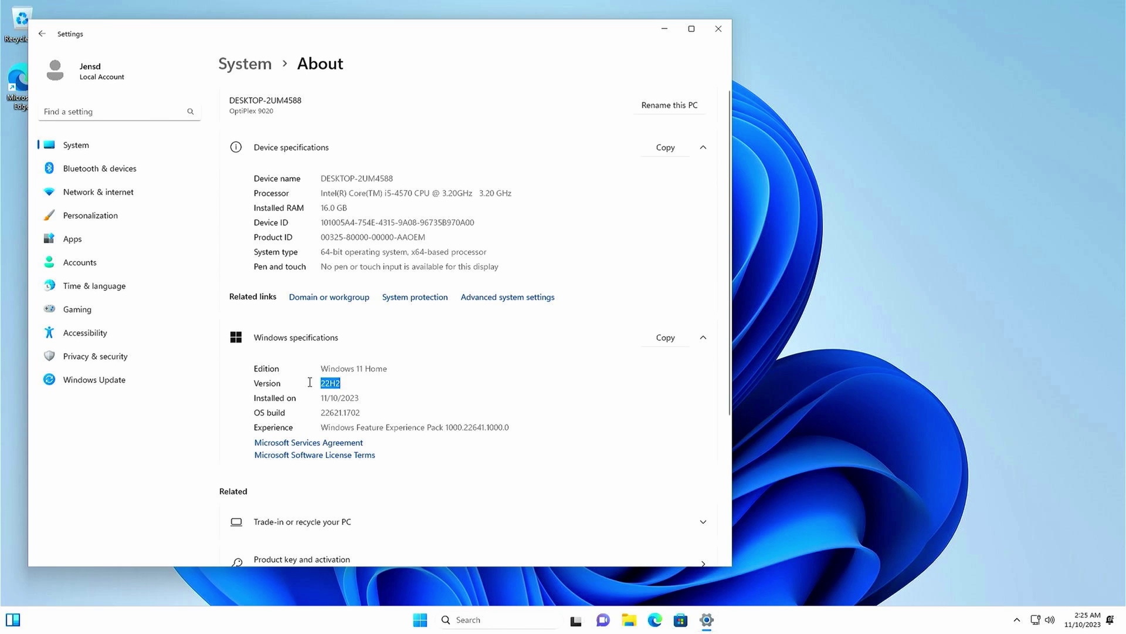
left_click(502, 403)
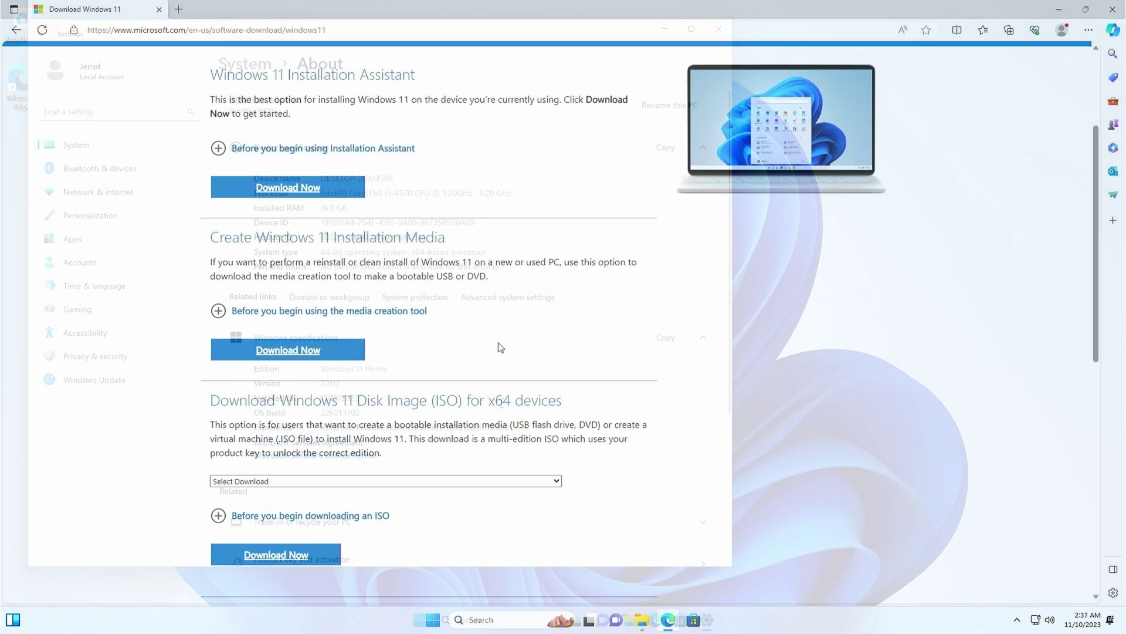
scroll(498, 347, "down", 4)
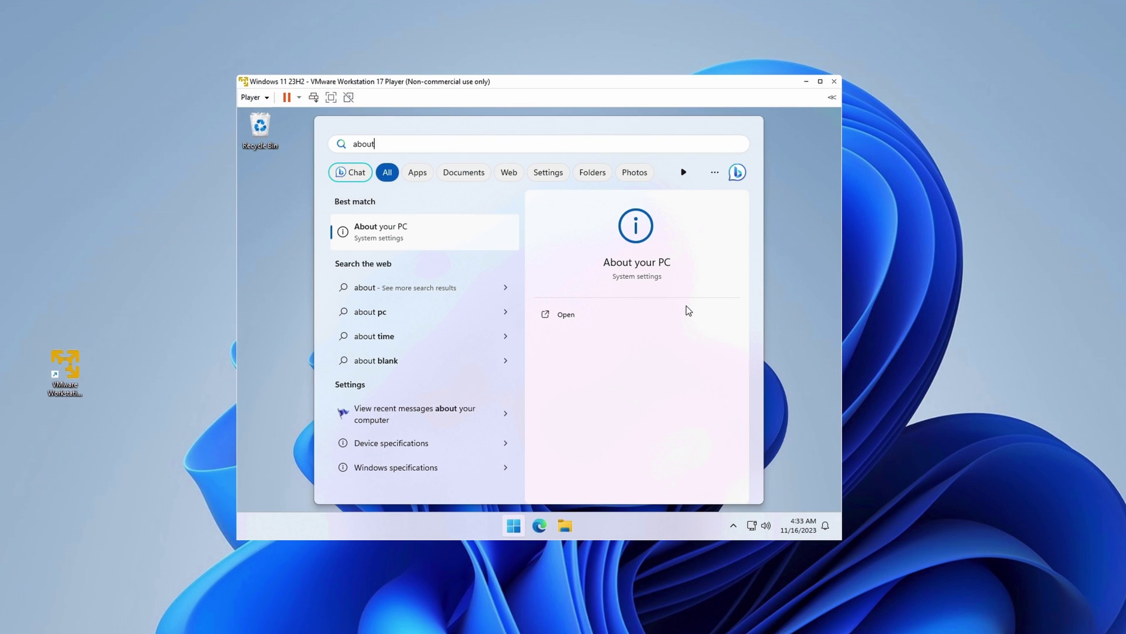
left_click(687, 313)
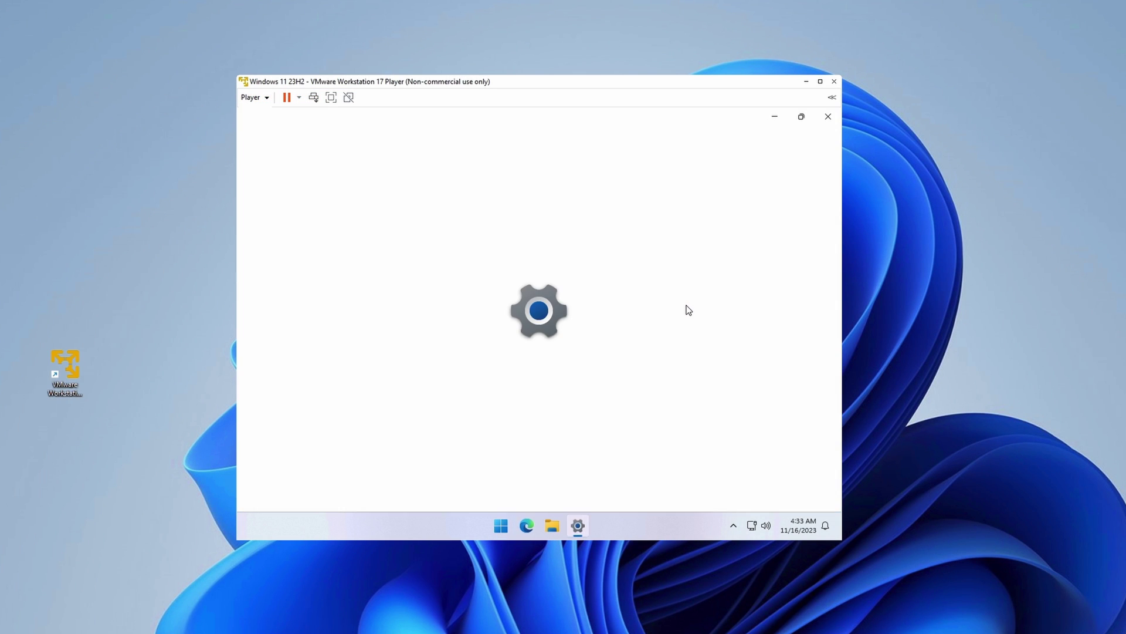
scroll(670, 315, "down", 5)
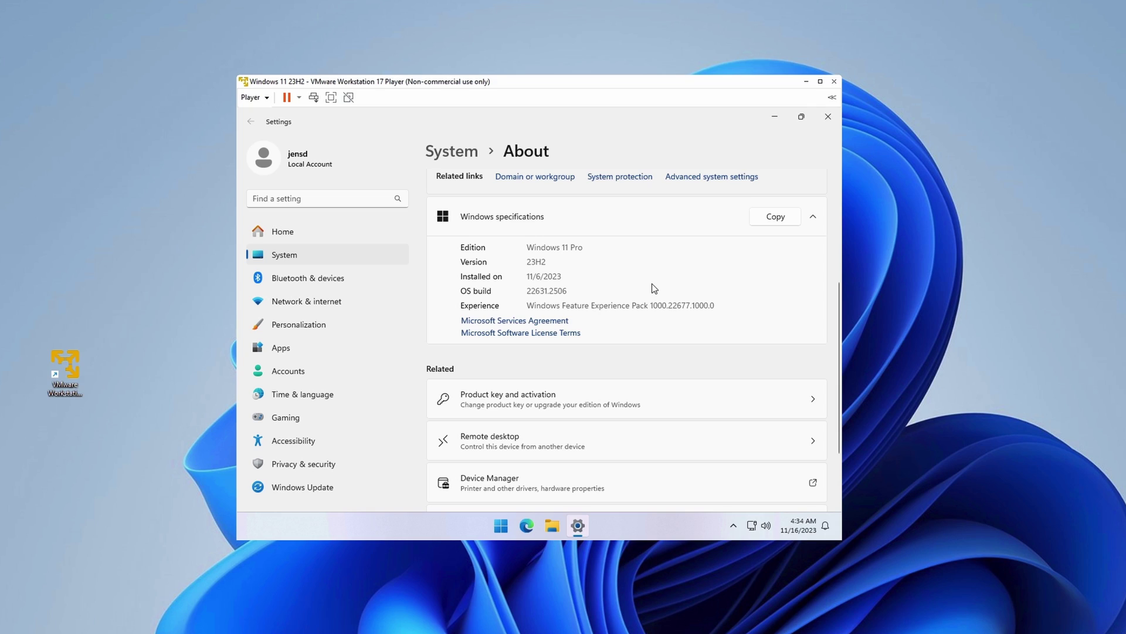
left_click(824, 122)
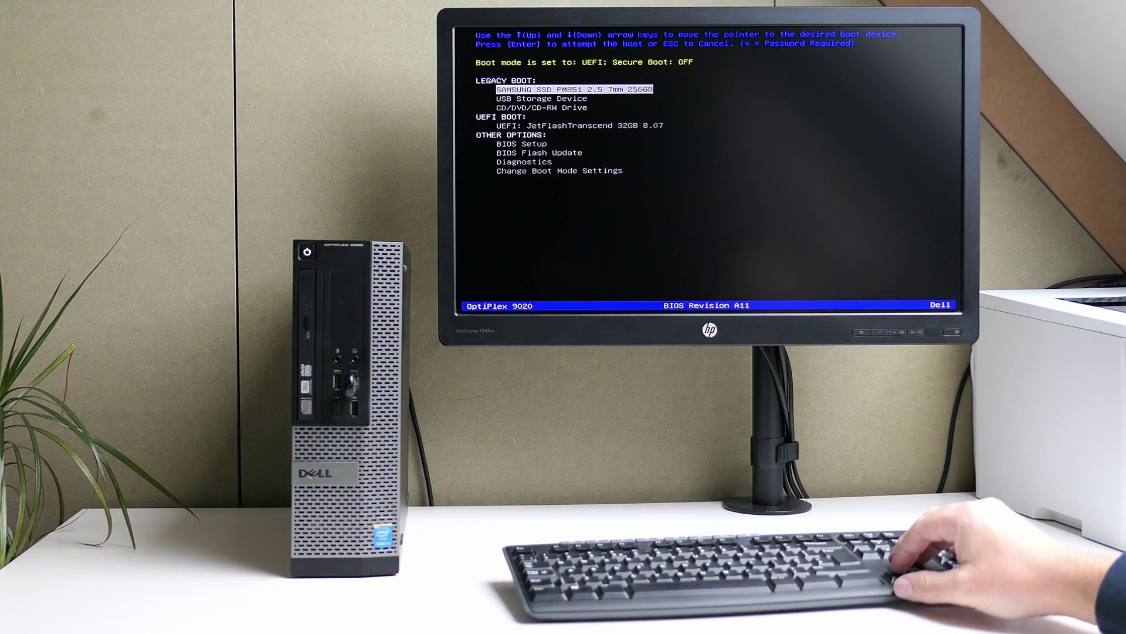
Step: Boot from UEFI: JetFlashTranscend 32GB 8.07 and start Windows 11 with Install now
key("Down")
key("Down")
key("Down")
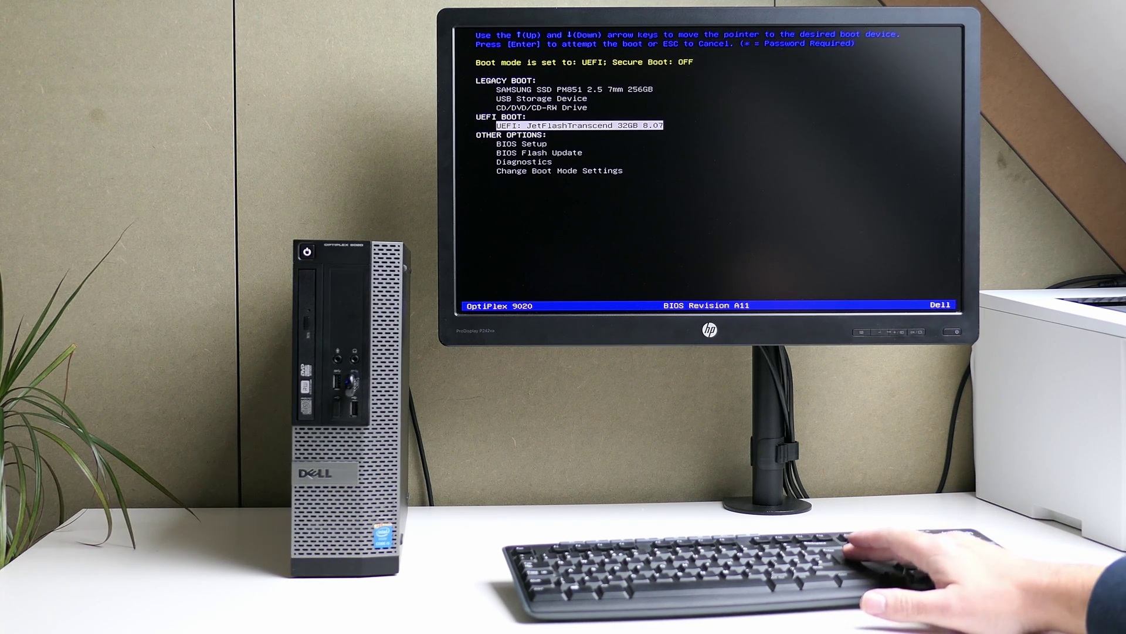
key("Return")
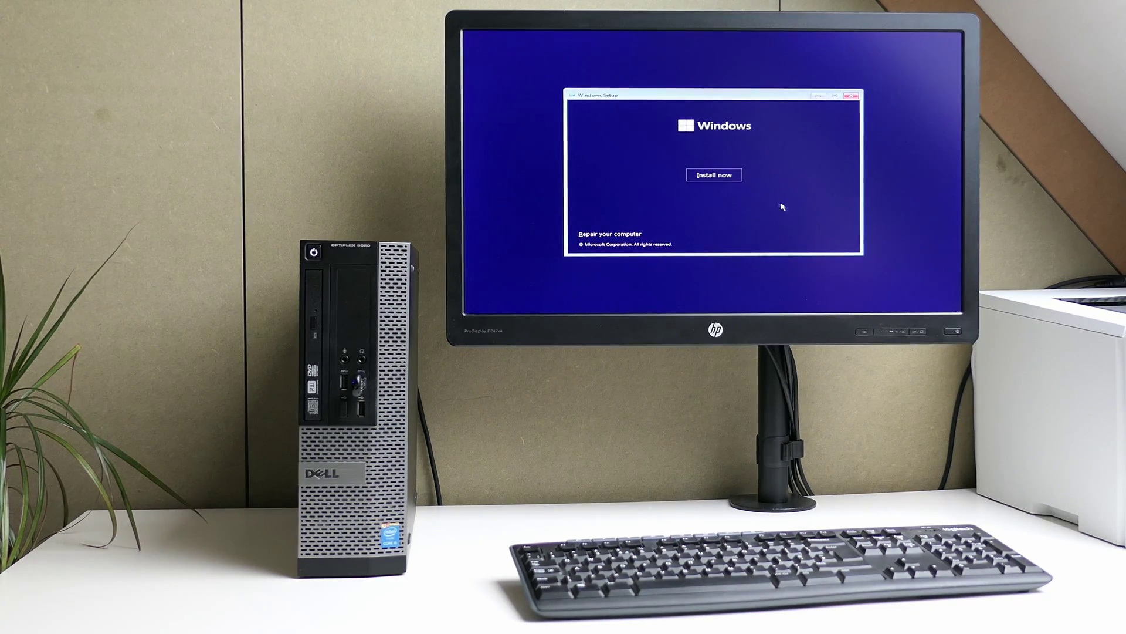
left_click(727, 178)
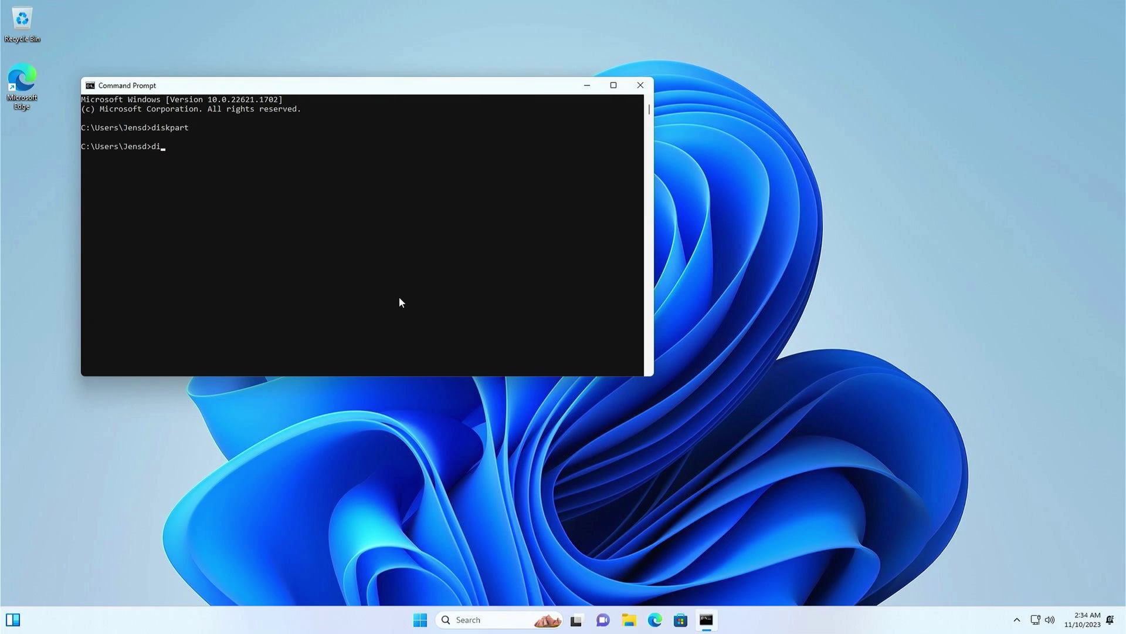
Step: Open diskmgmt.msc and create a new NTFS simple volume on Disk 1's unallocated space
type("diskmgmt.msc")
key("Return")
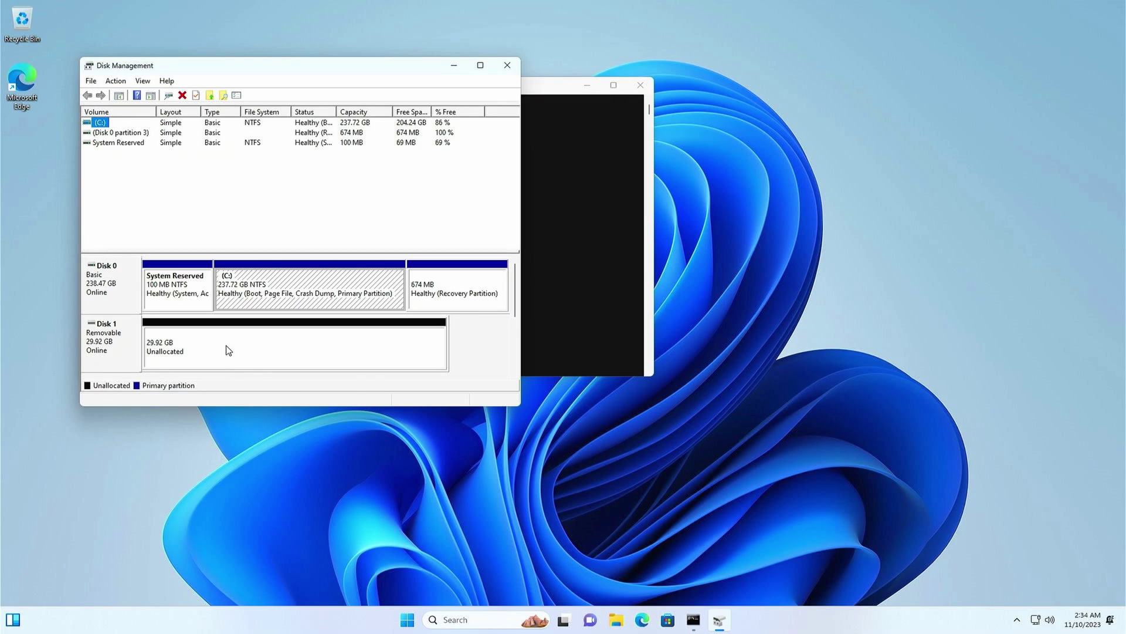
right_click(226, 350)
left_click(253, 359)
left_click(305, 334)
left_click(305, 333)
left_click(305, 333)
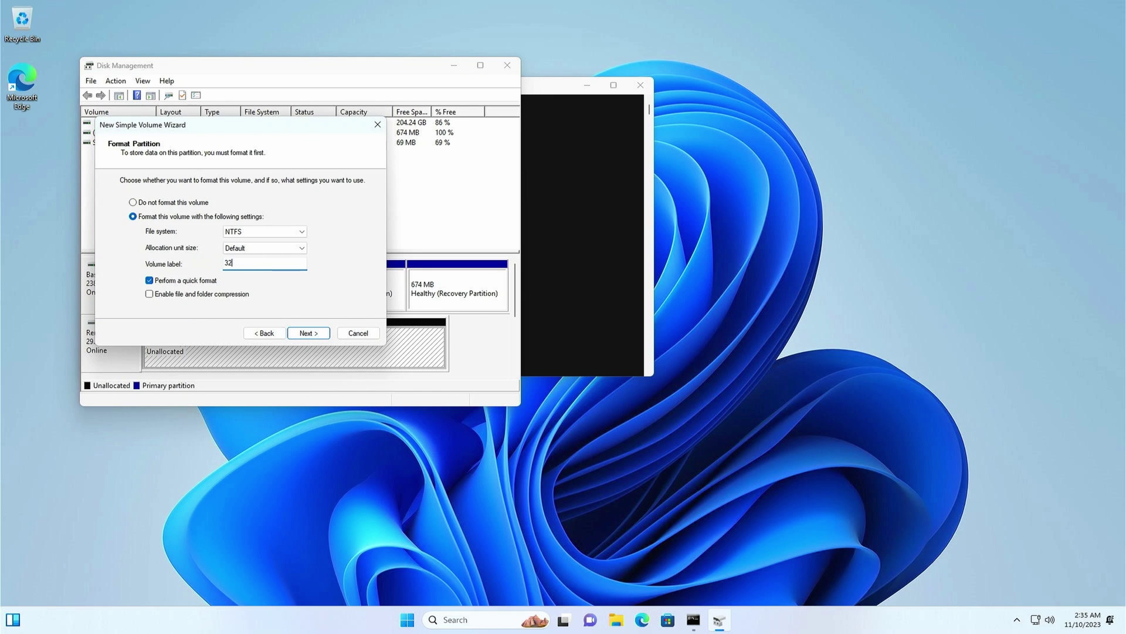
left_click(305, 333)
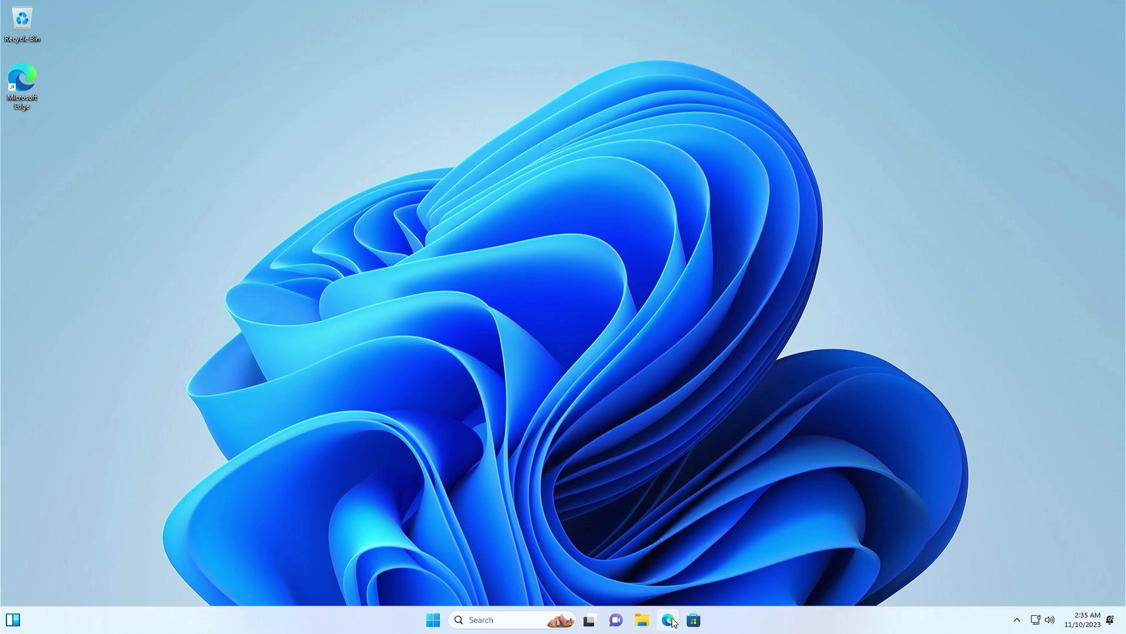
Step: Search 'rufus' in Edge, download rufus-4.3p.exe from rufus.ie, and minimize Edge
left_click(668, 620)
type("rufus")
key("Return")
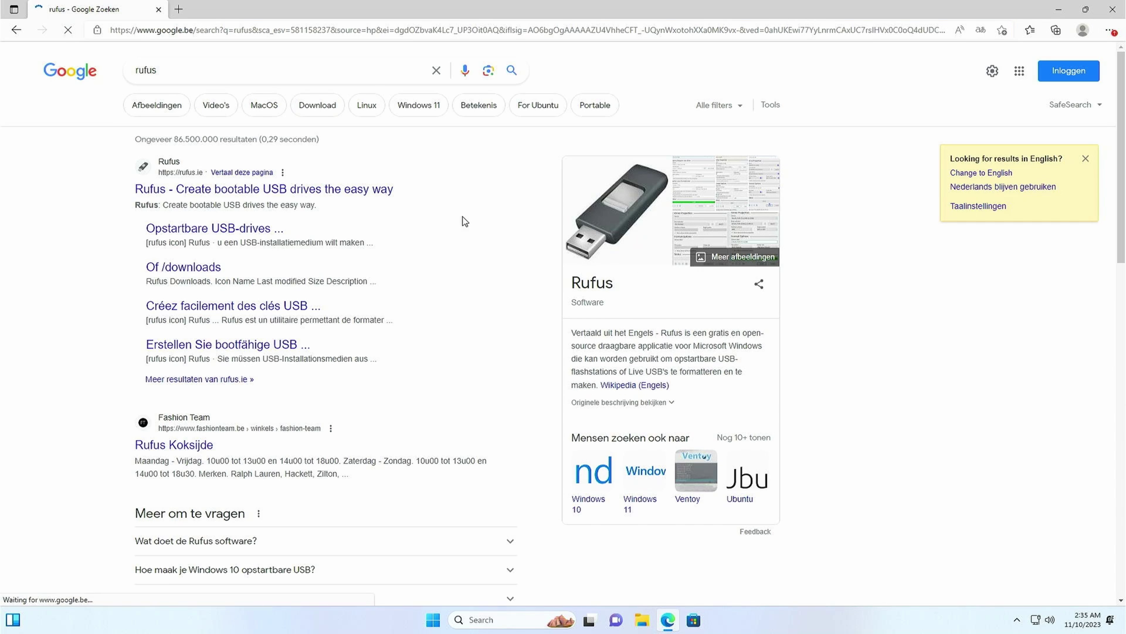
left_click(367, 190)
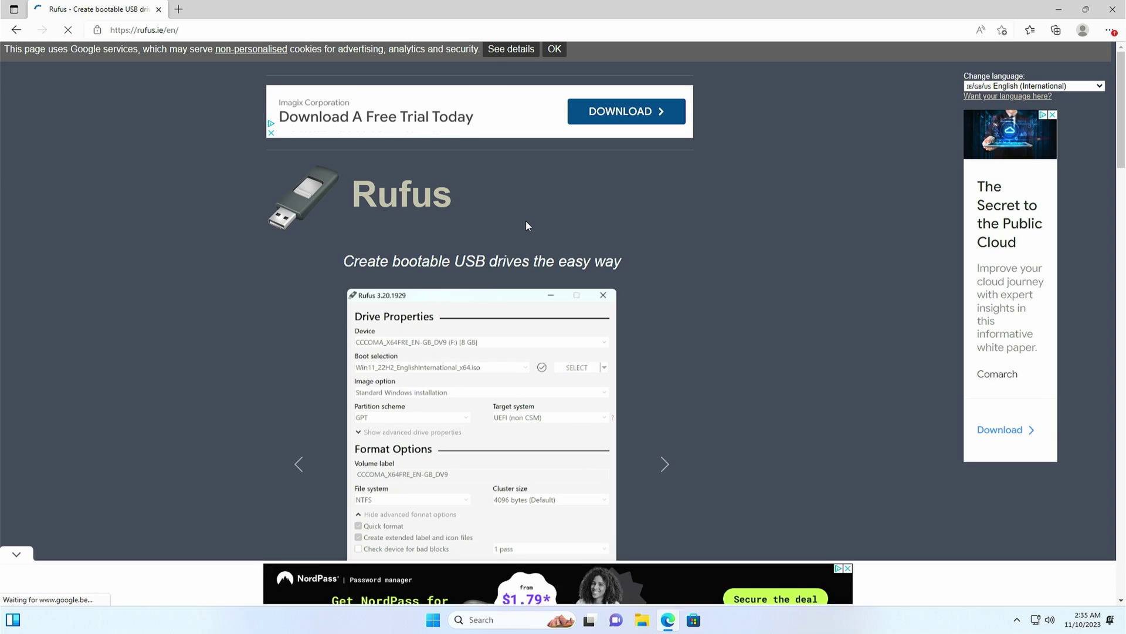
scroll(527, 224, "down", 6)
scroll(526, 220, "down", 4)
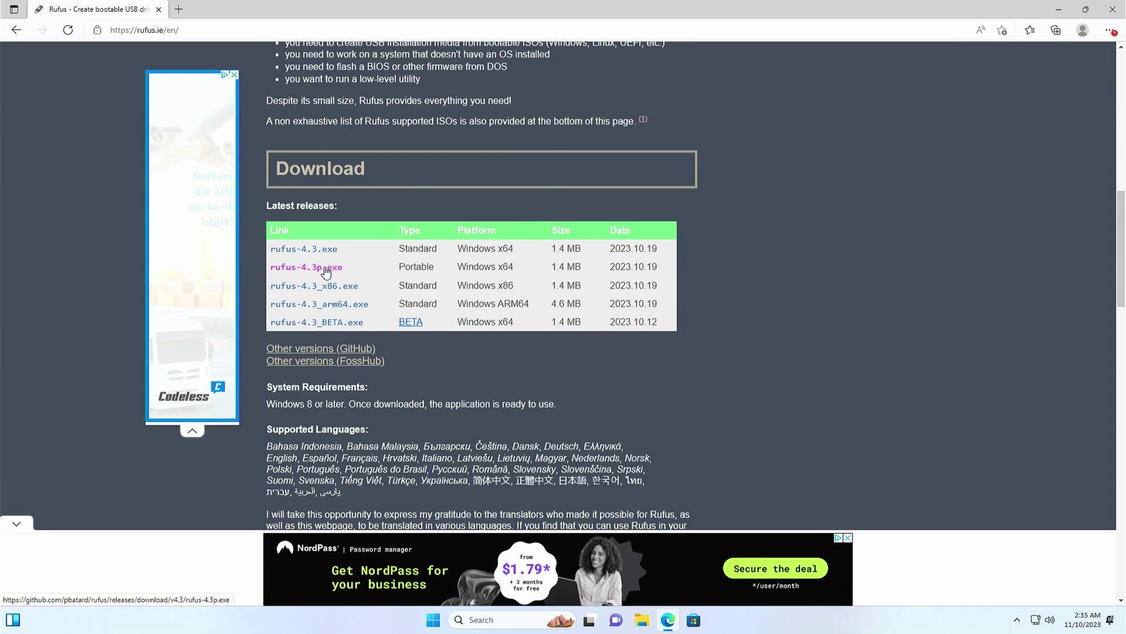
left_click(326, 271)
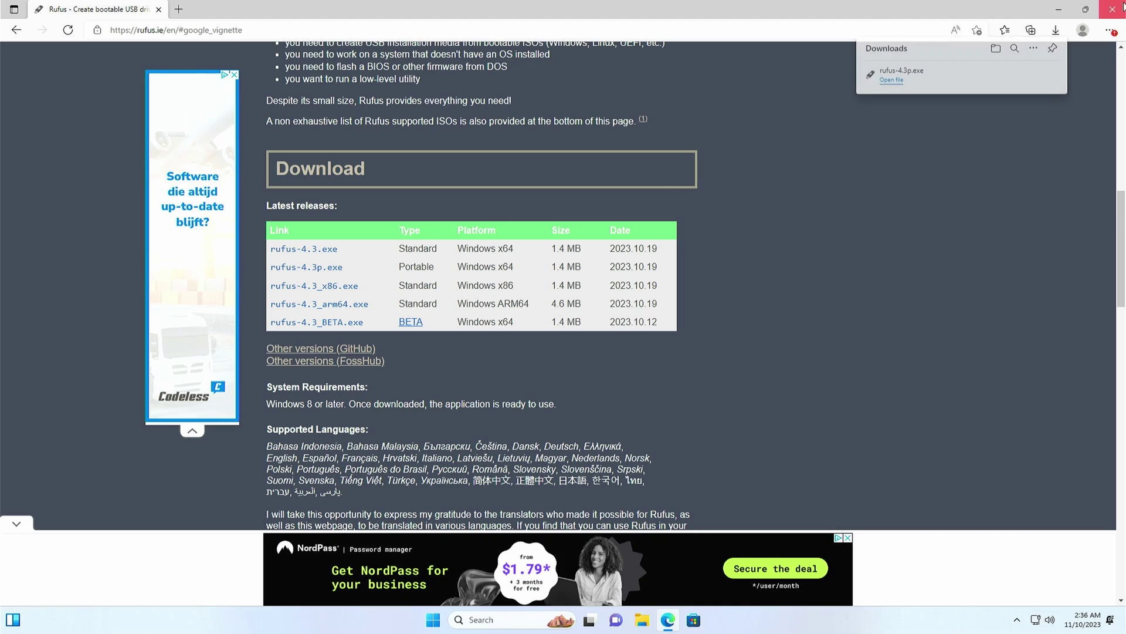
left_click(1059, 9)
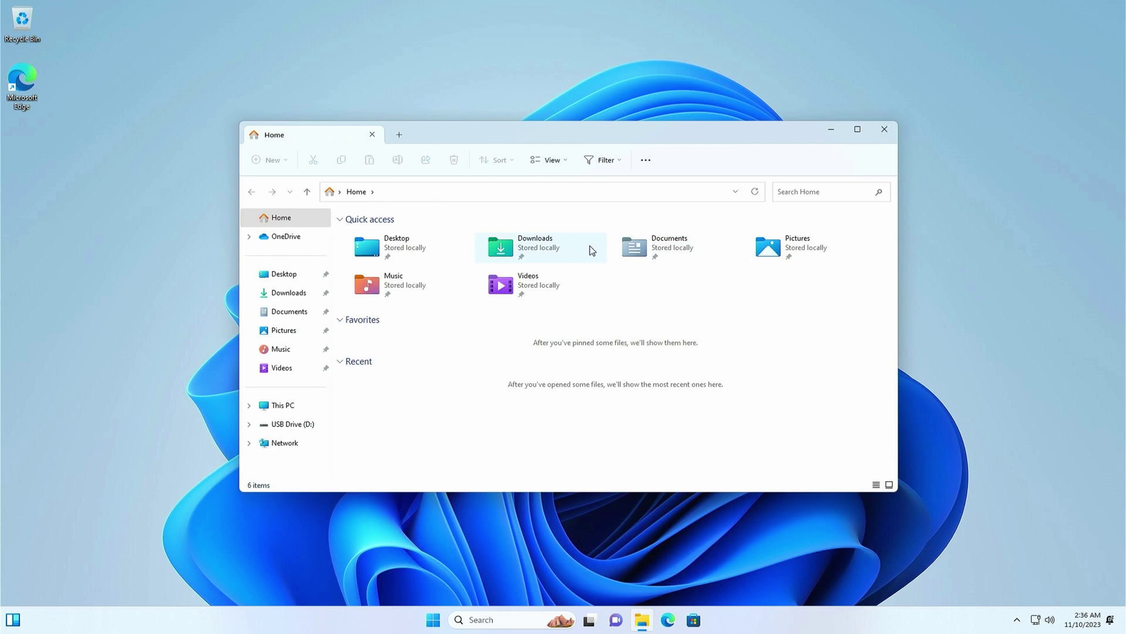
Step: Run rufus-4.3p.exe from Downloads as admin, accept the update policy, and minimize File Explorer
left_click(300, 299)
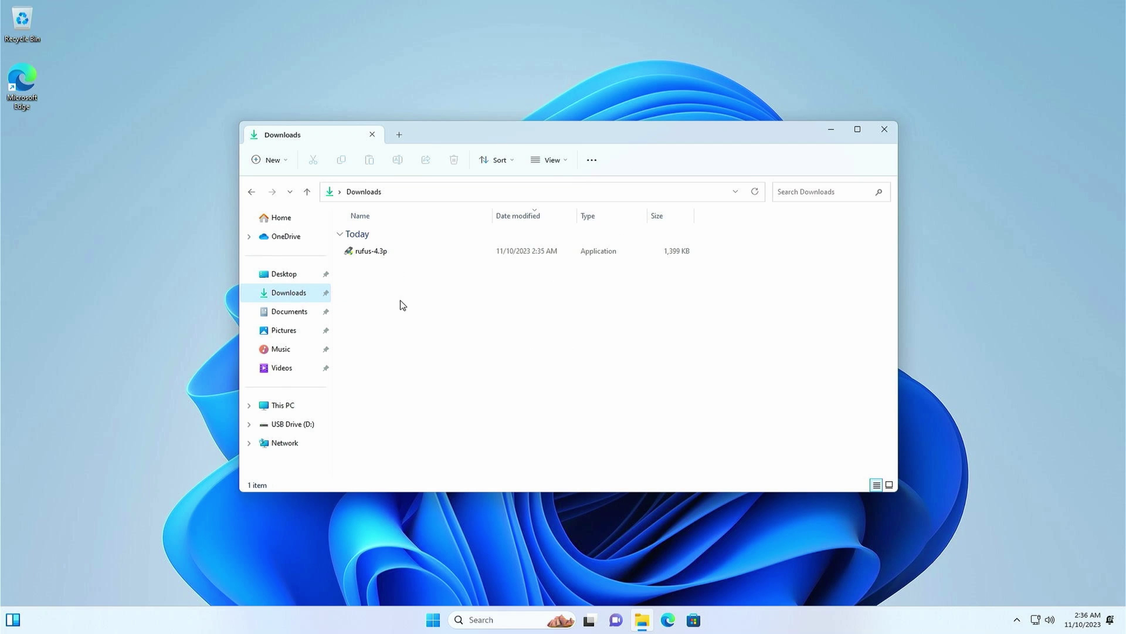
double_click(375, 252)
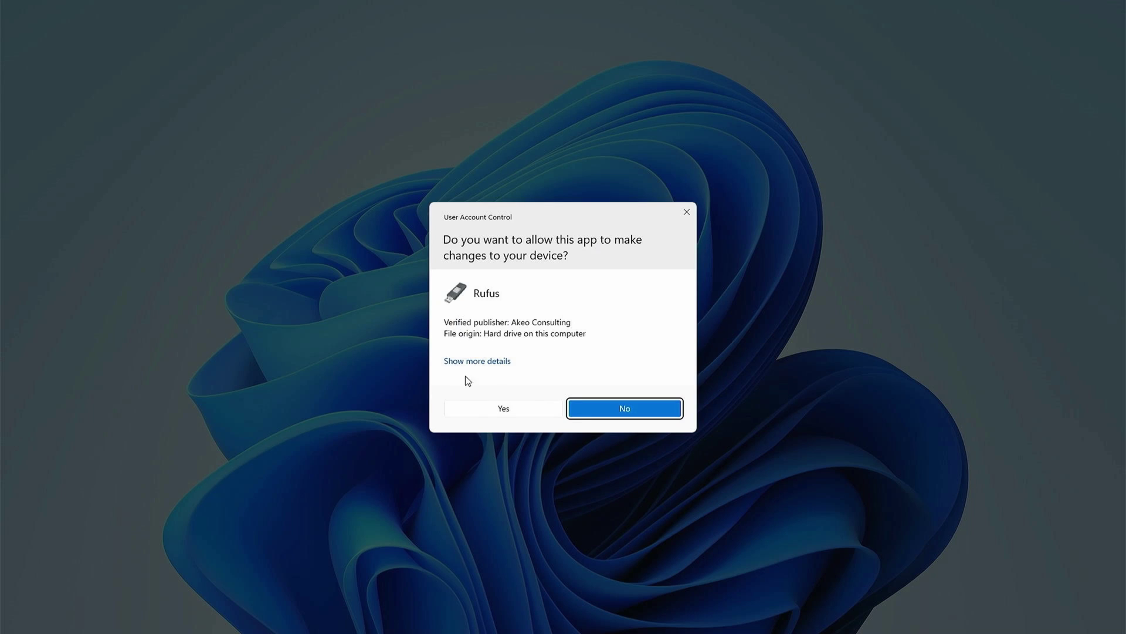
left_click(476, 411)
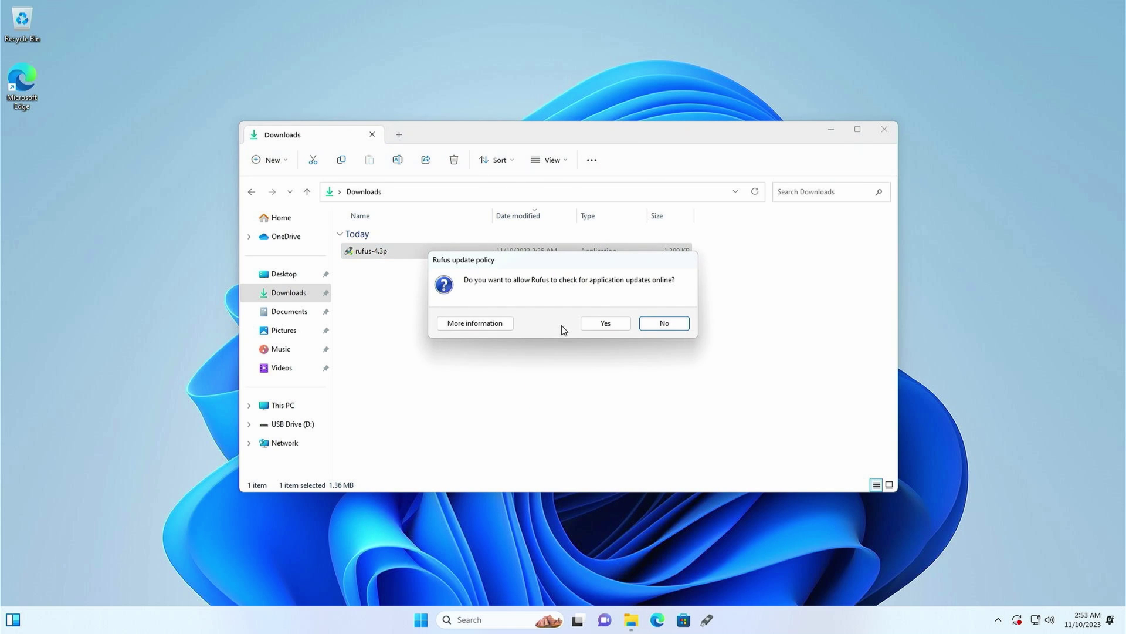
left_click(606, 323)
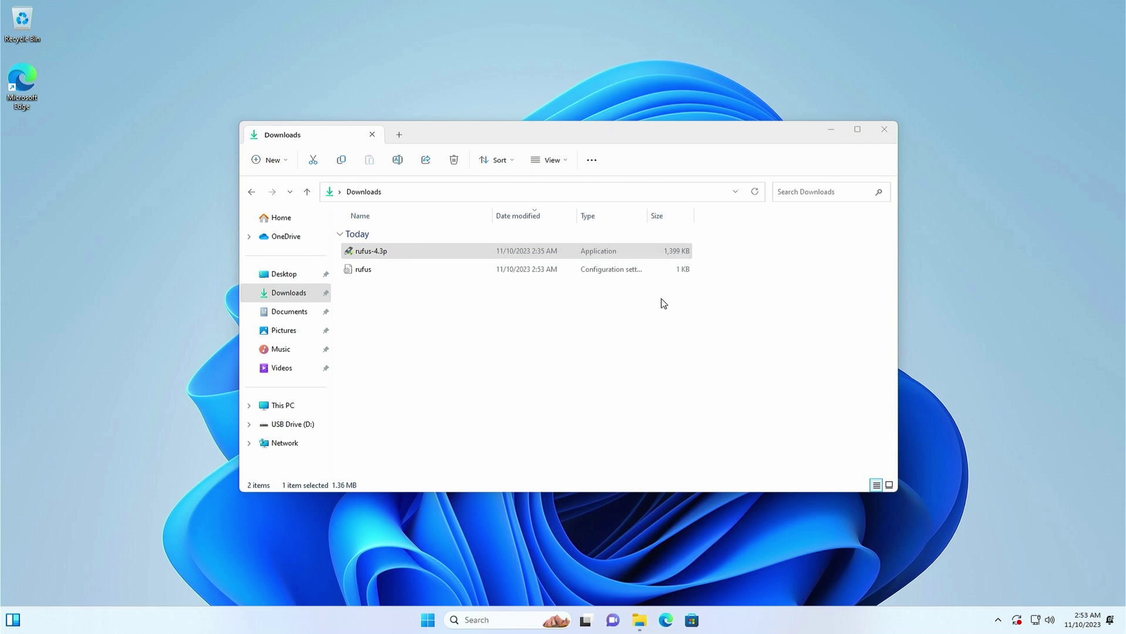
left_click(831, 130)
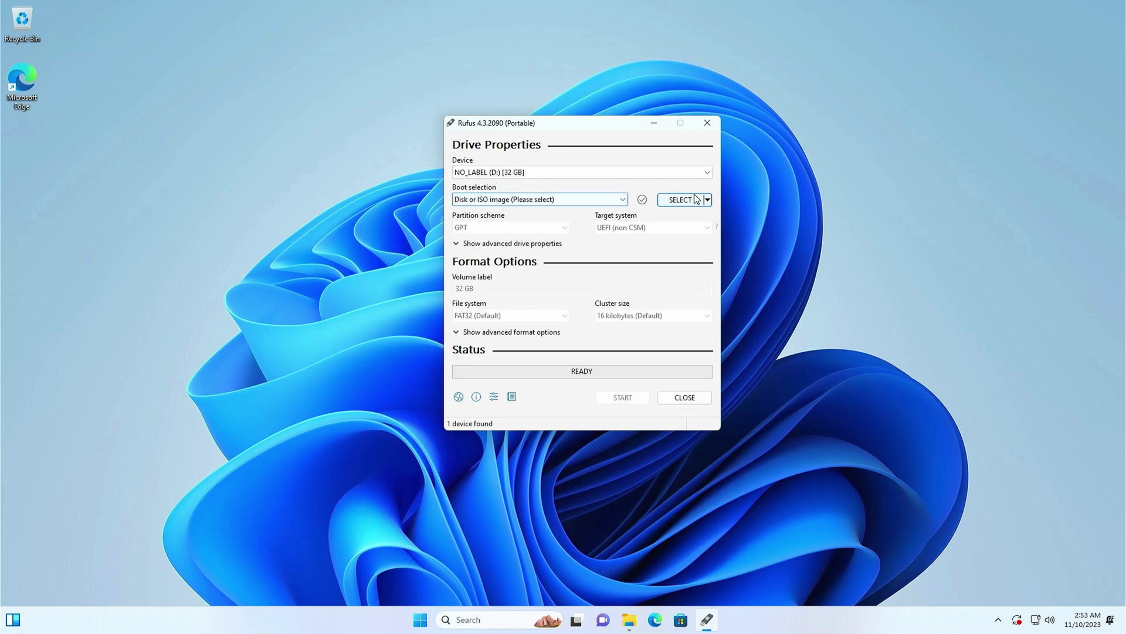
Step: Switch Rufus to DOWNLOAD and choose Windows 11, release 23H2
left_click(706, 199)
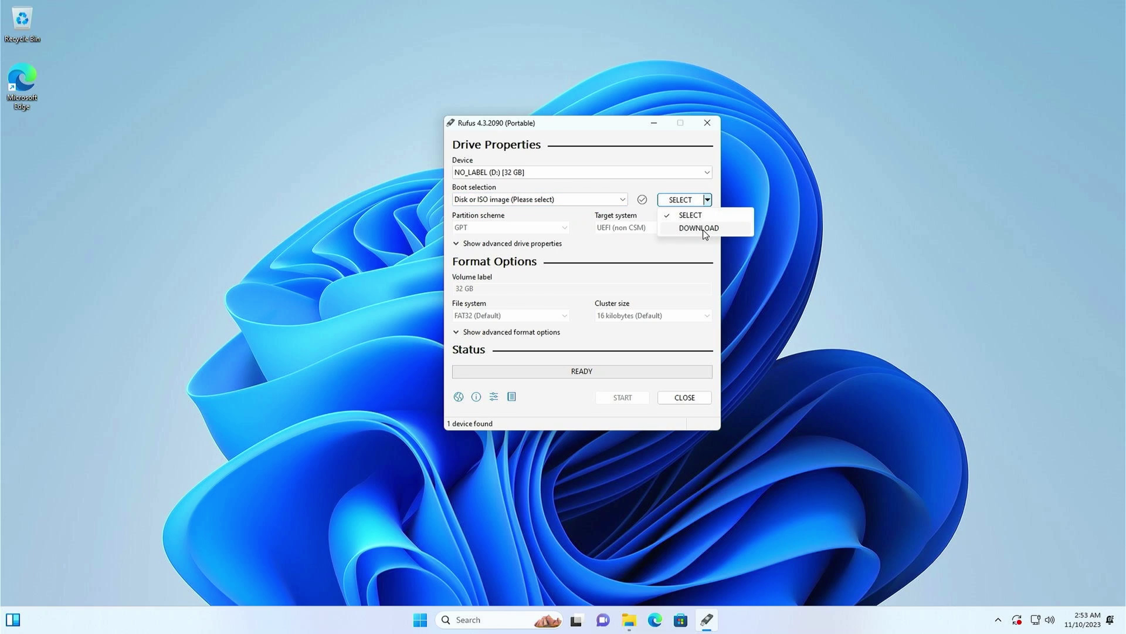
left_click(704, 231)
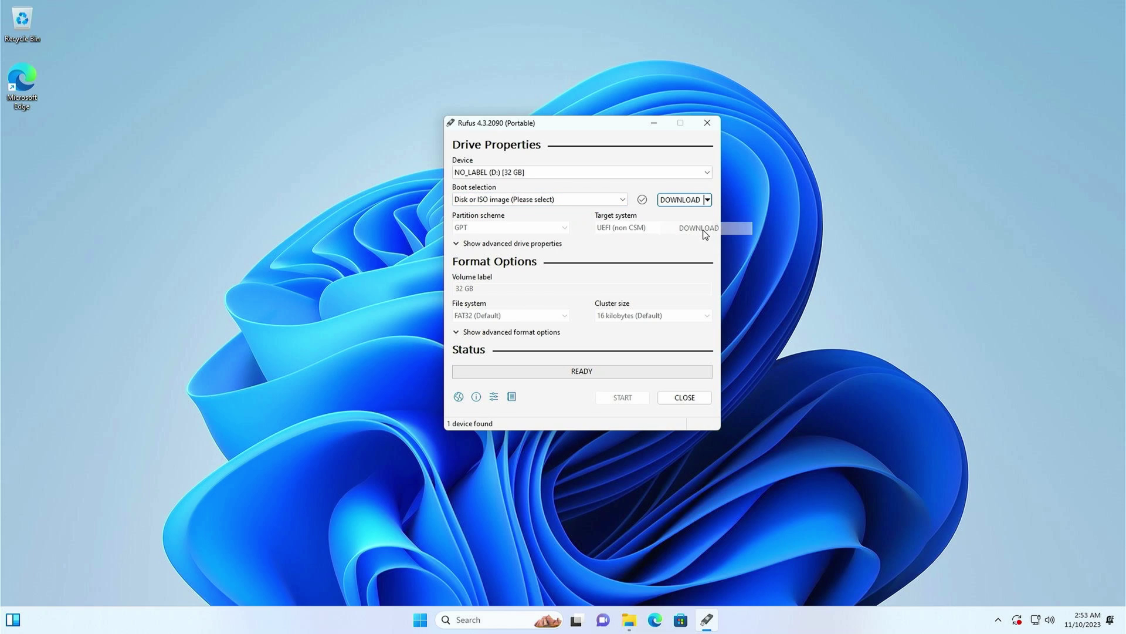
left_click(667, 202)
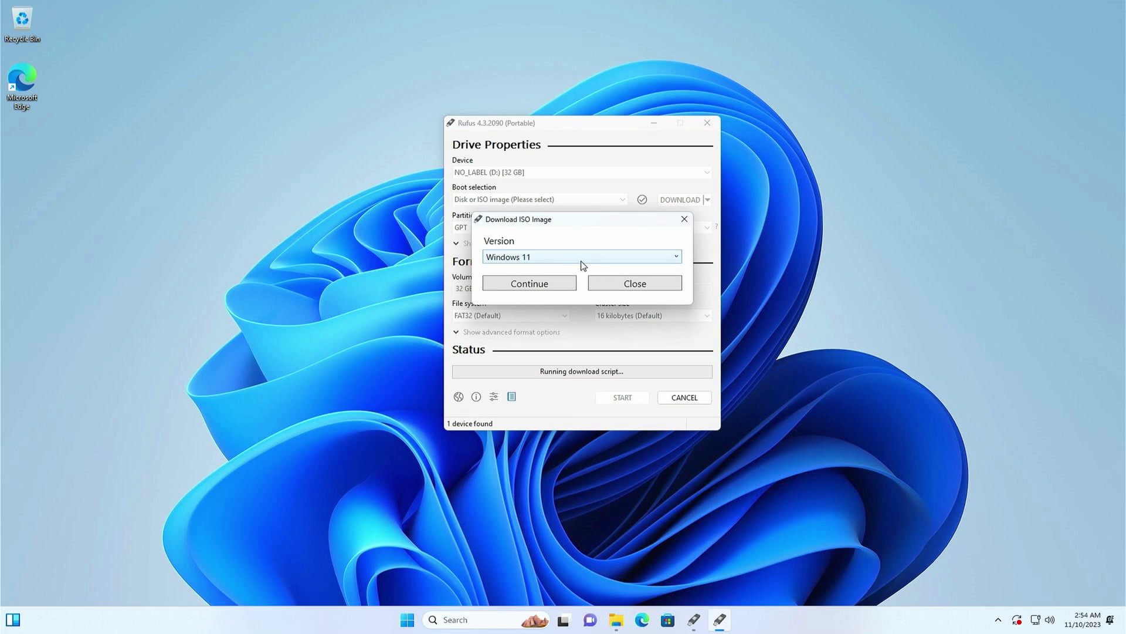
left_click(580, 259)
left_click(580, 271)
left_click(557, 284)
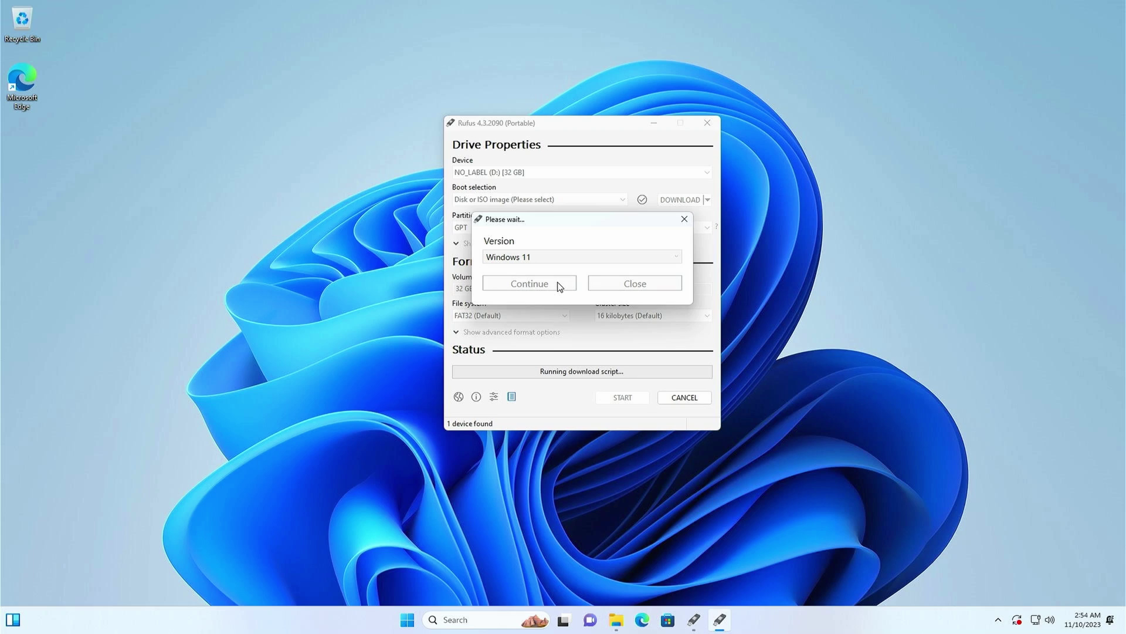
left_click(673, 294)
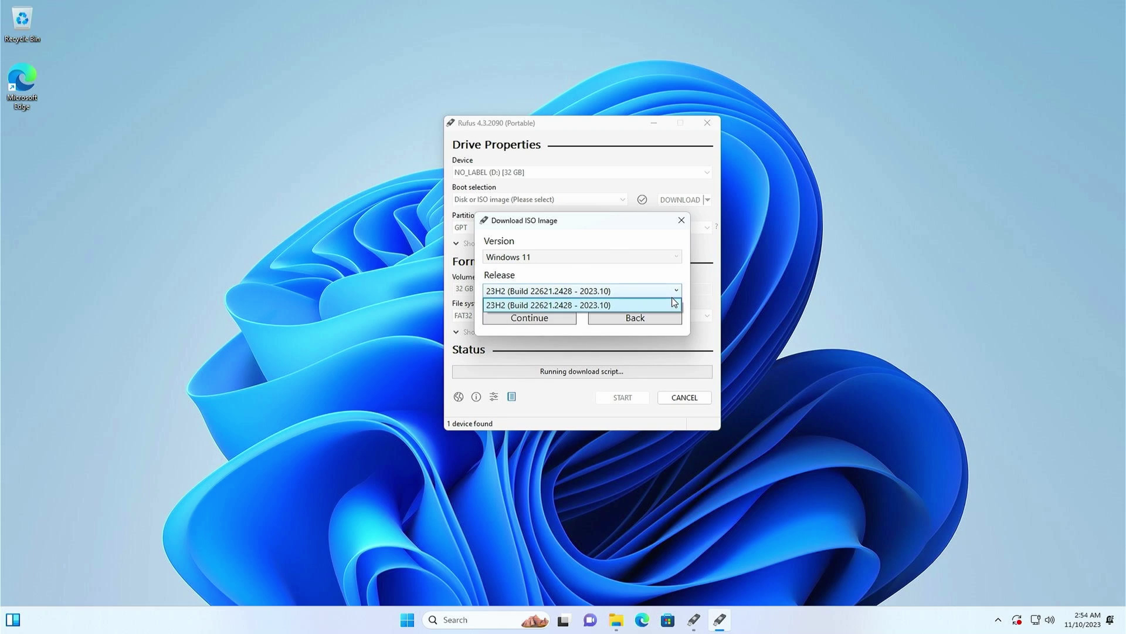
left_click(675, 303)
left_click(574, 317)
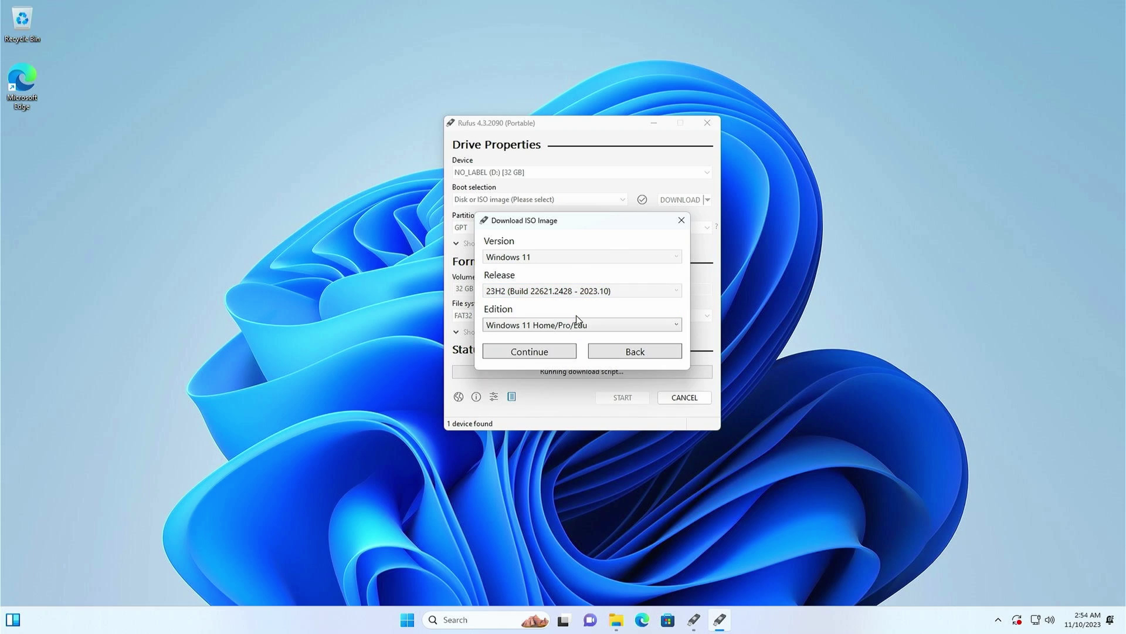
Step: Pick Home/Pro/Edu, English (United States), x64, and save the ISO into Downloads
left_click(642, 324)
left_click(603, 334)
left_click(567, 353)
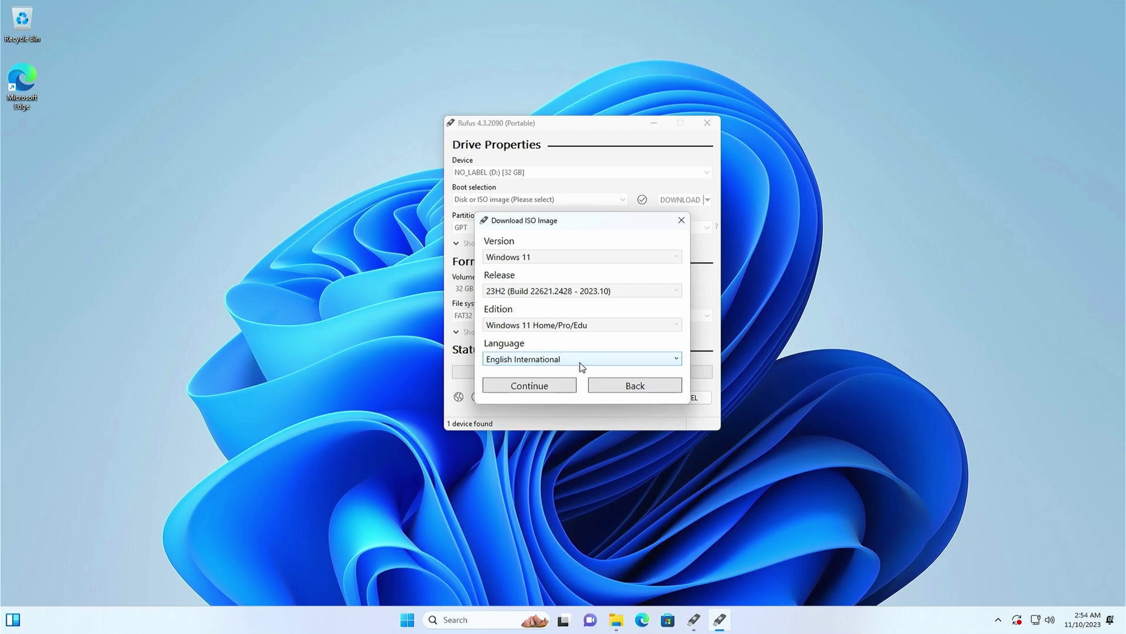
left_click(580, 359)
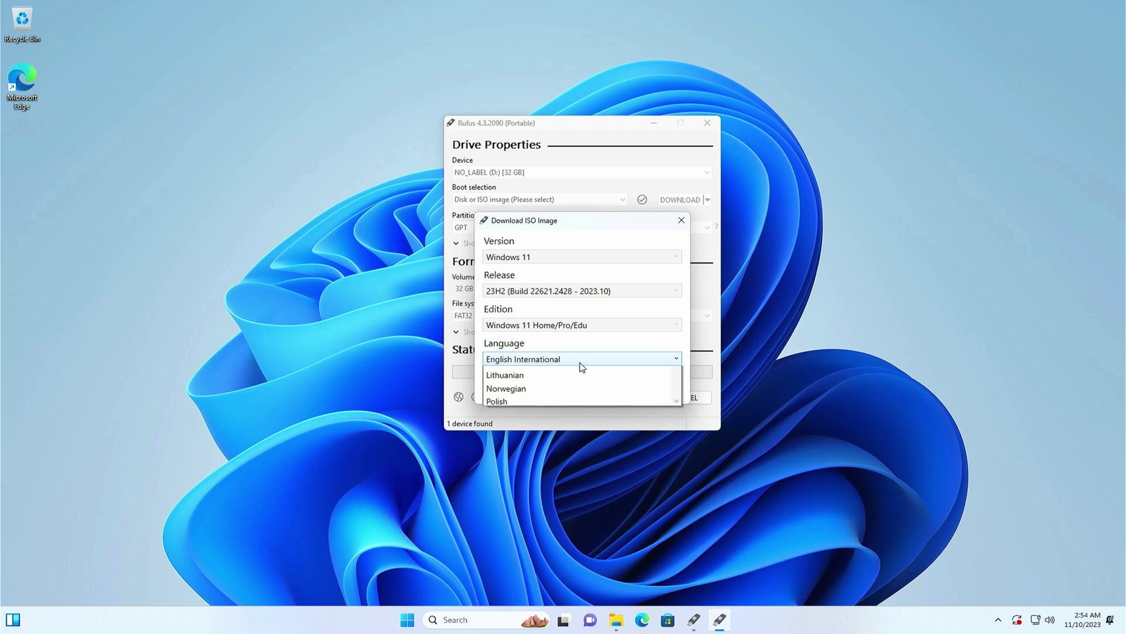
scroll(577, 381, "up", 1)
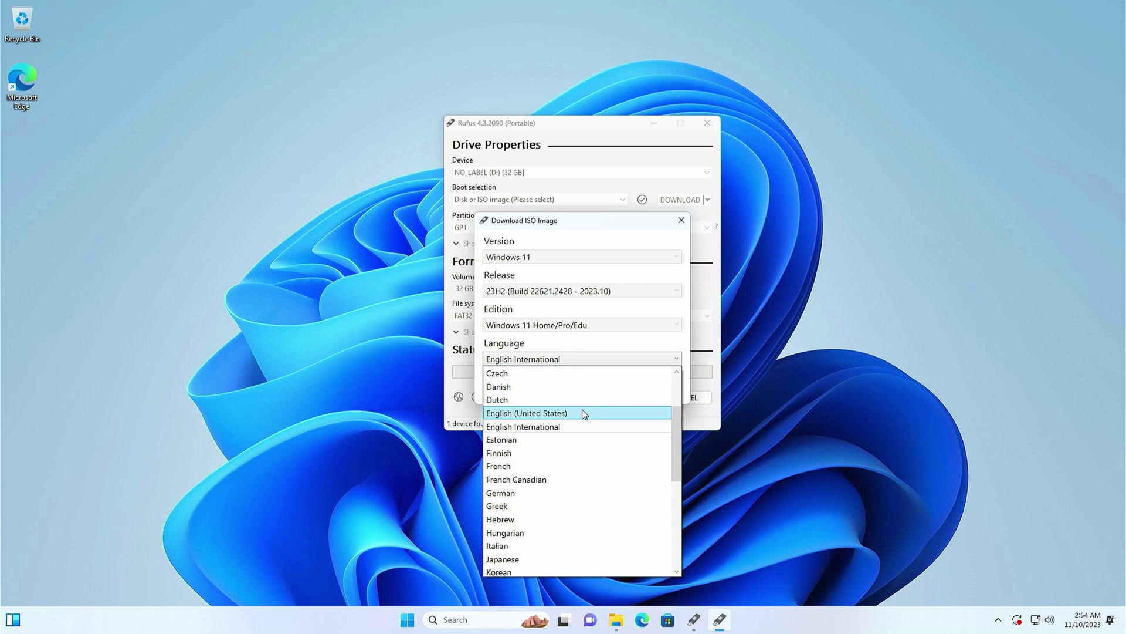
left_click(581, 412)
left_click(570, 390)
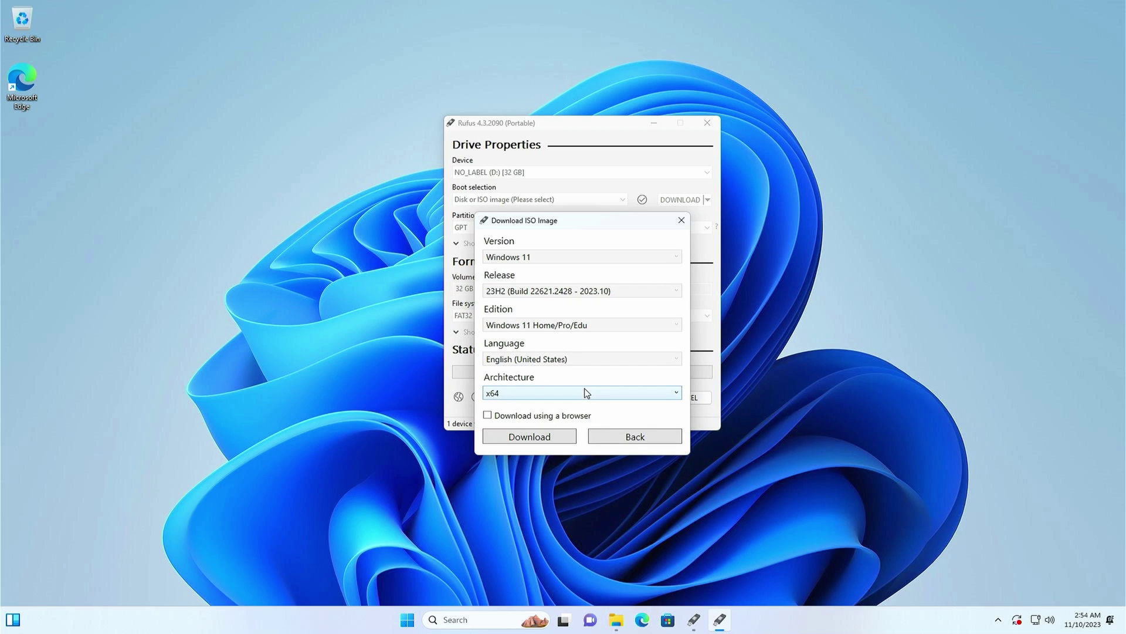
left_click(562, 434)
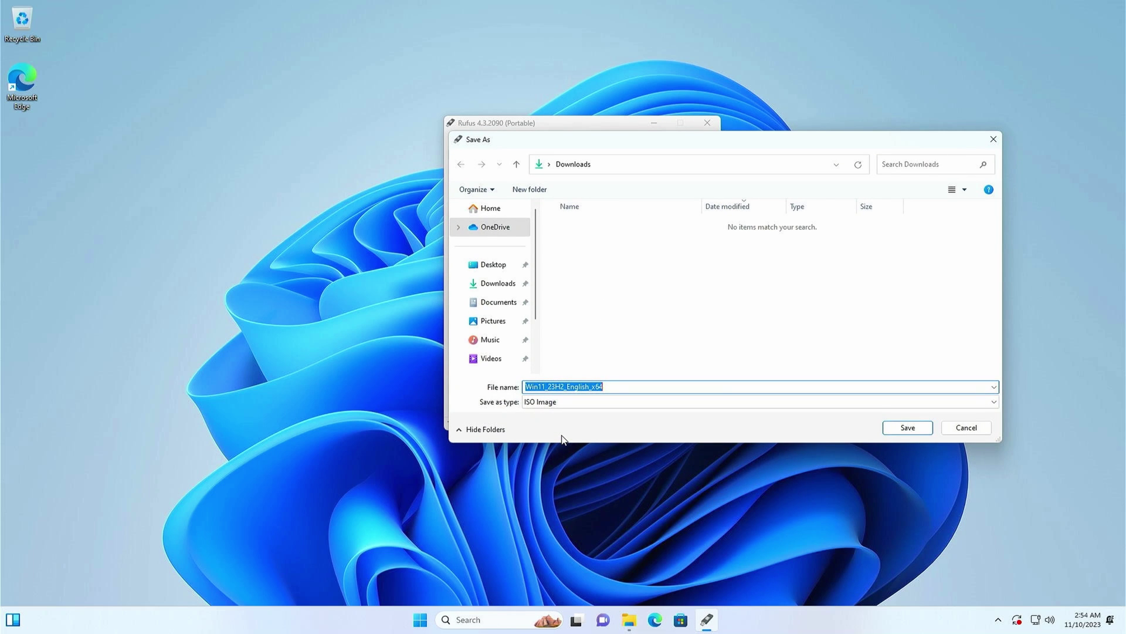
left_click(907, 427)
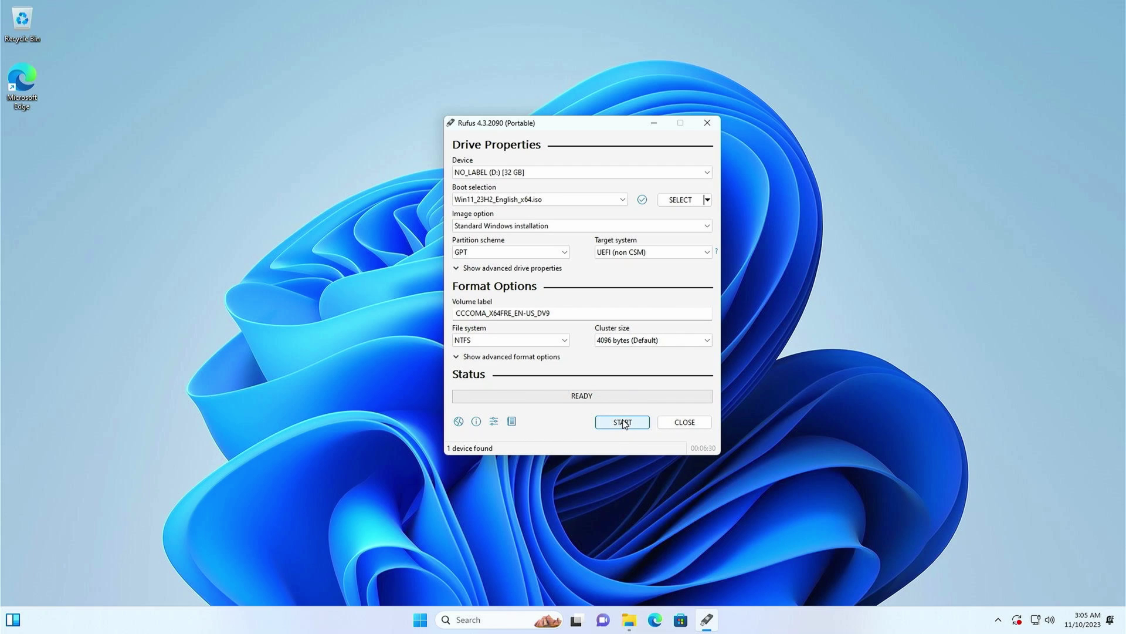
Step: Write the USB with local account, data collection and BitLocker disabled, confirming the drive erase
left_click(623, 422)
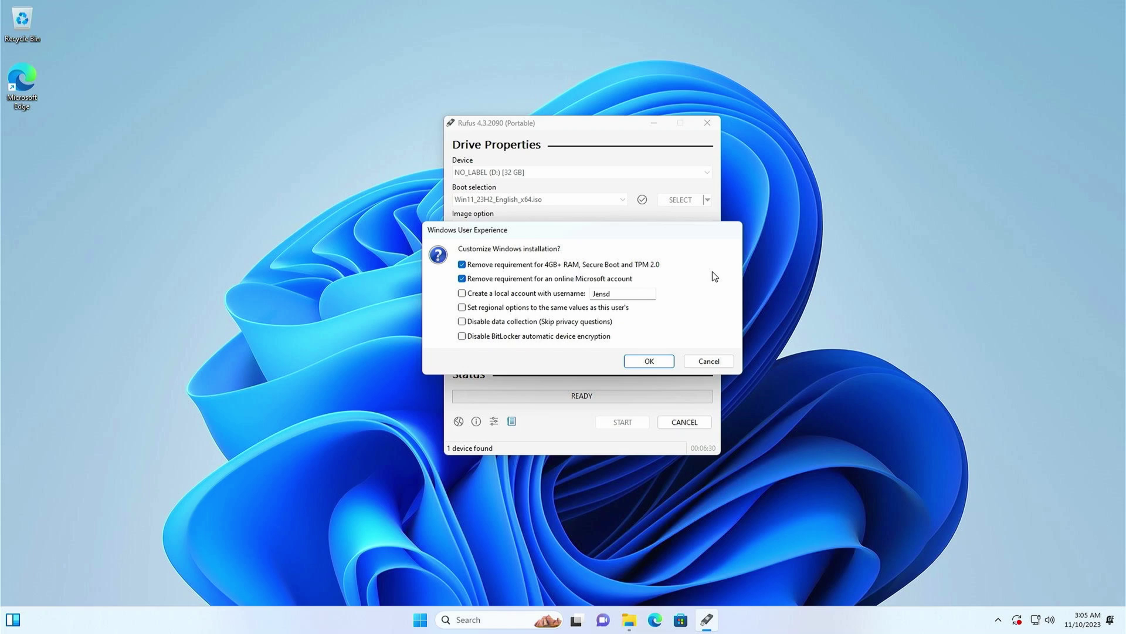
left_click(568, 293)
left_click(607, 323)
left_click(609, 337)
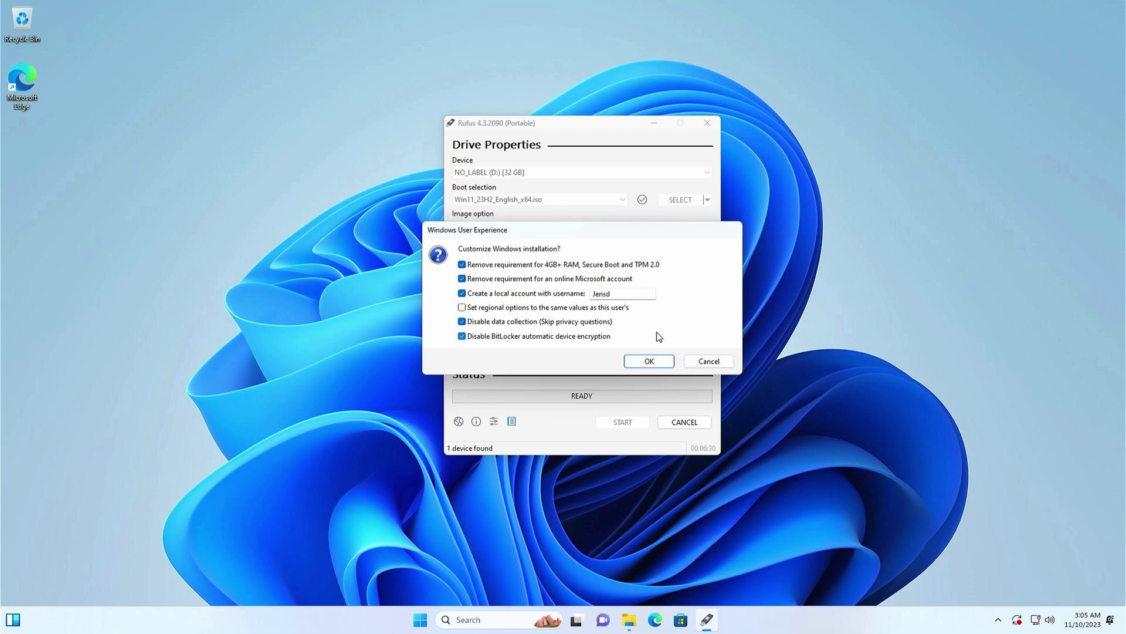
left_click(664, 361)
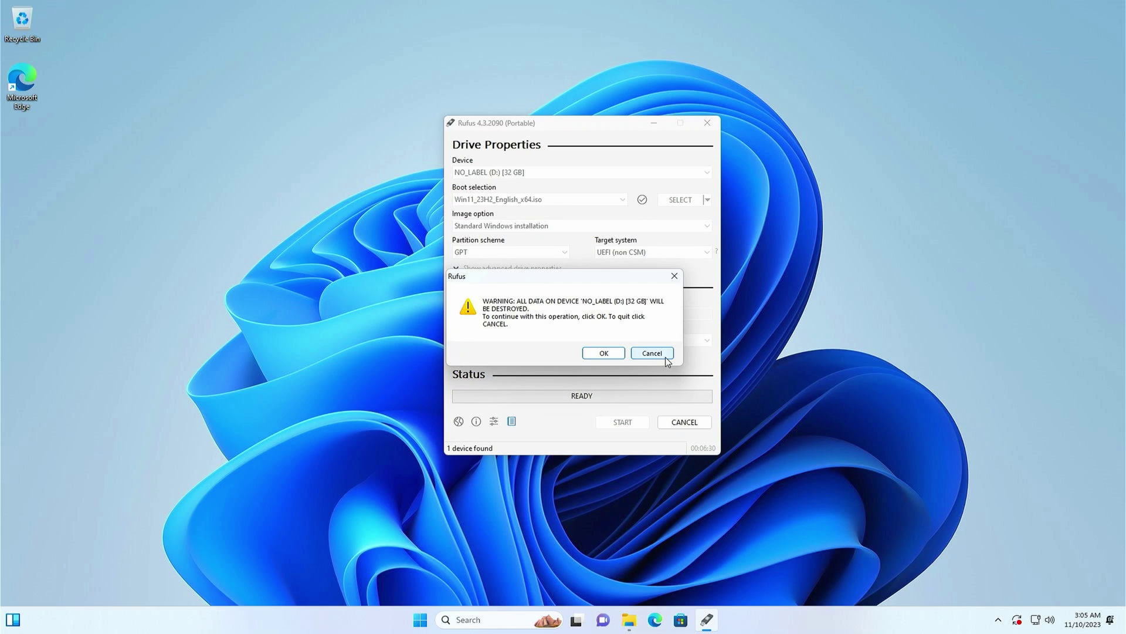
left_click(604, 353)
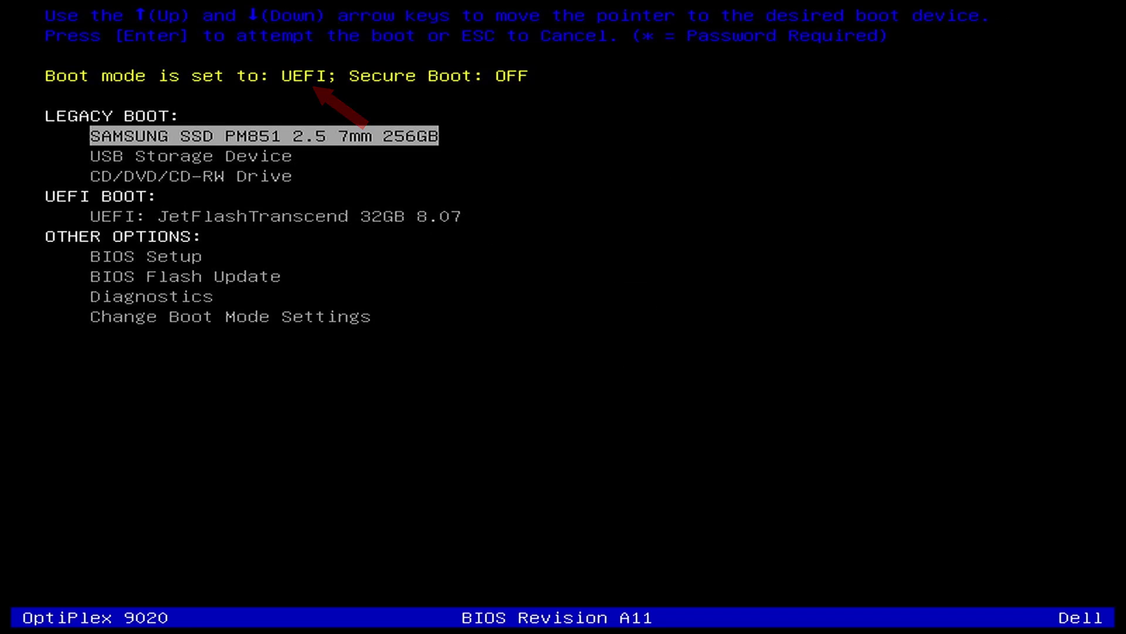
Step: Switch the Dell BIOS boot sequence to UEFI so the JetFlashTranscend USB boots, and apply it
key("Down")
key("Down")
key("Down")
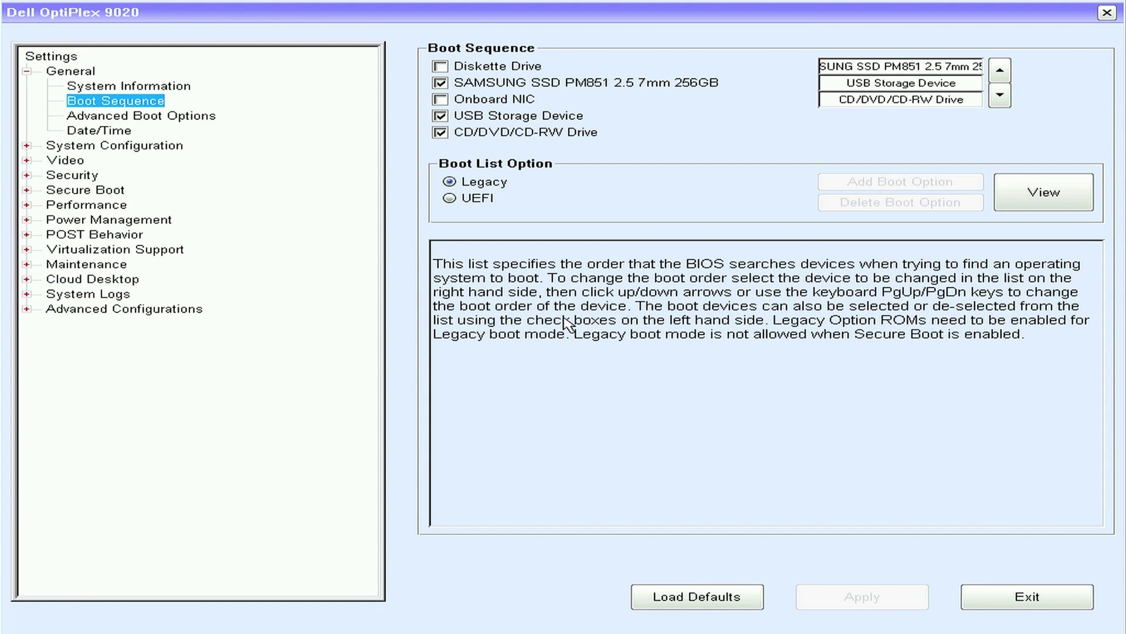
left_click(472, 200)
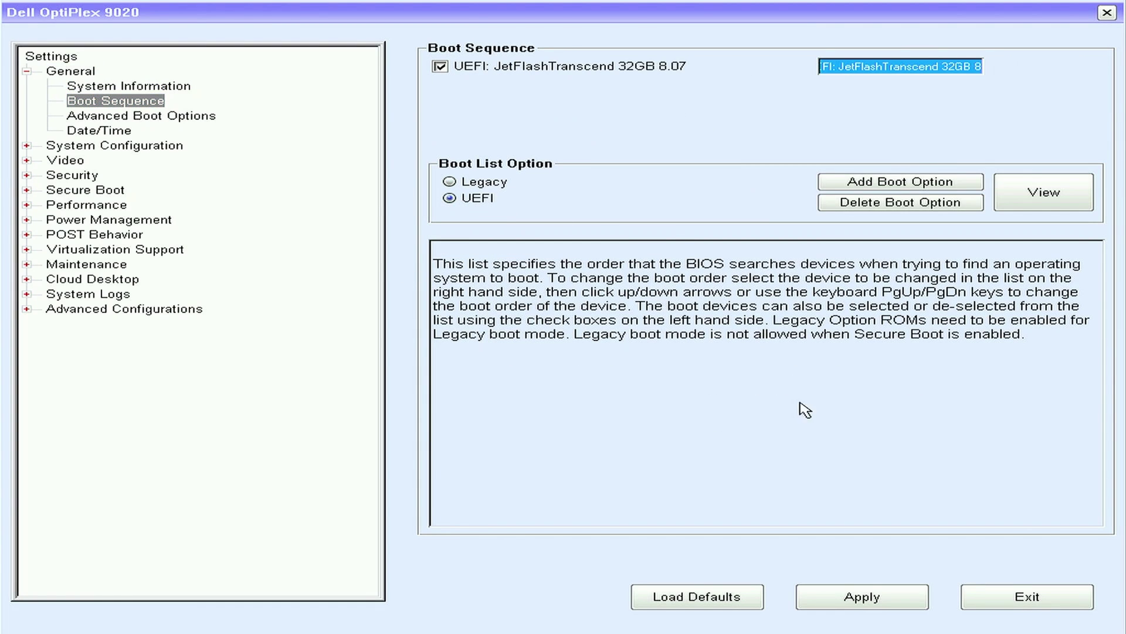
left_click(880, 599)
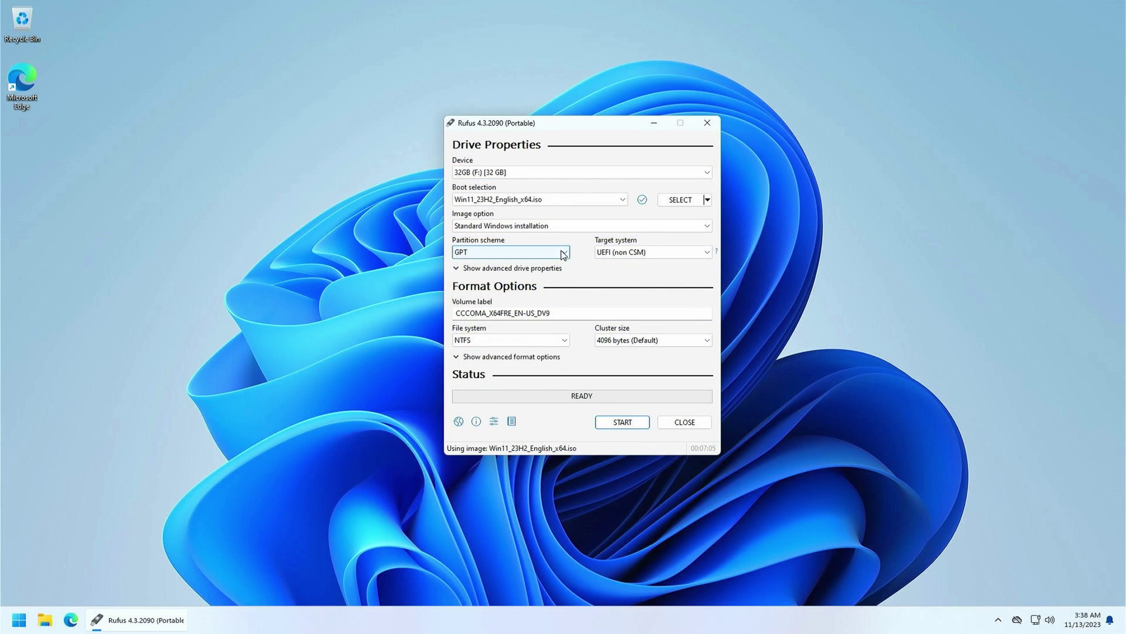
left_click(563, 254)
Step: Choose MBR as the Rufus partition scheme
left_click(560, 264)
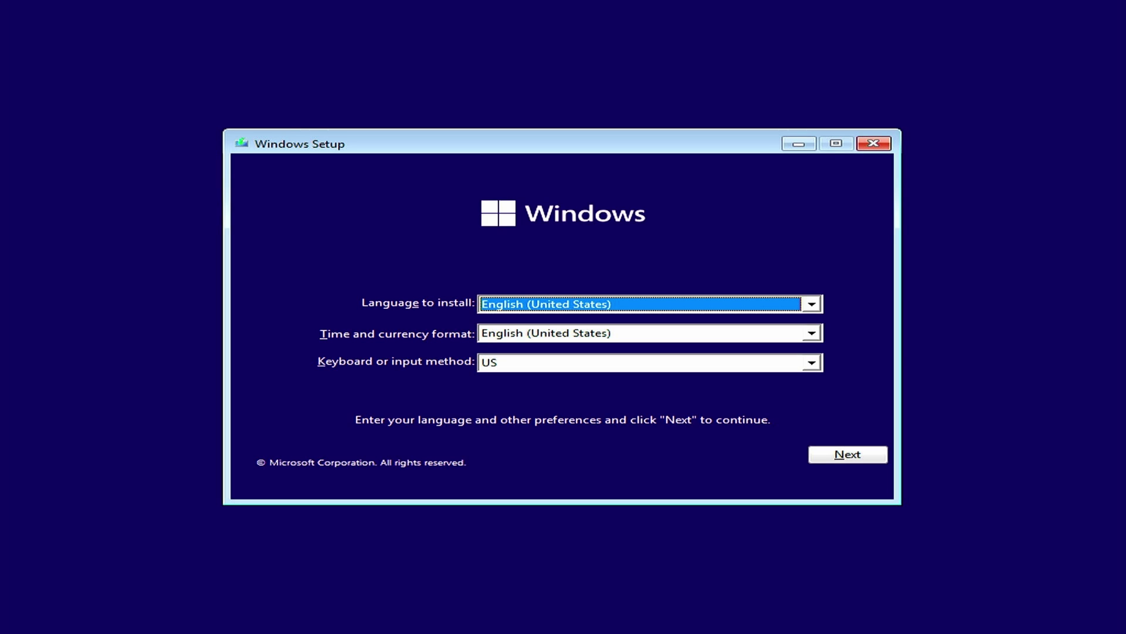
Step: Start Windows Setup, accept the license terms and choose a custom Windows-only installation
left_click(816, 457)
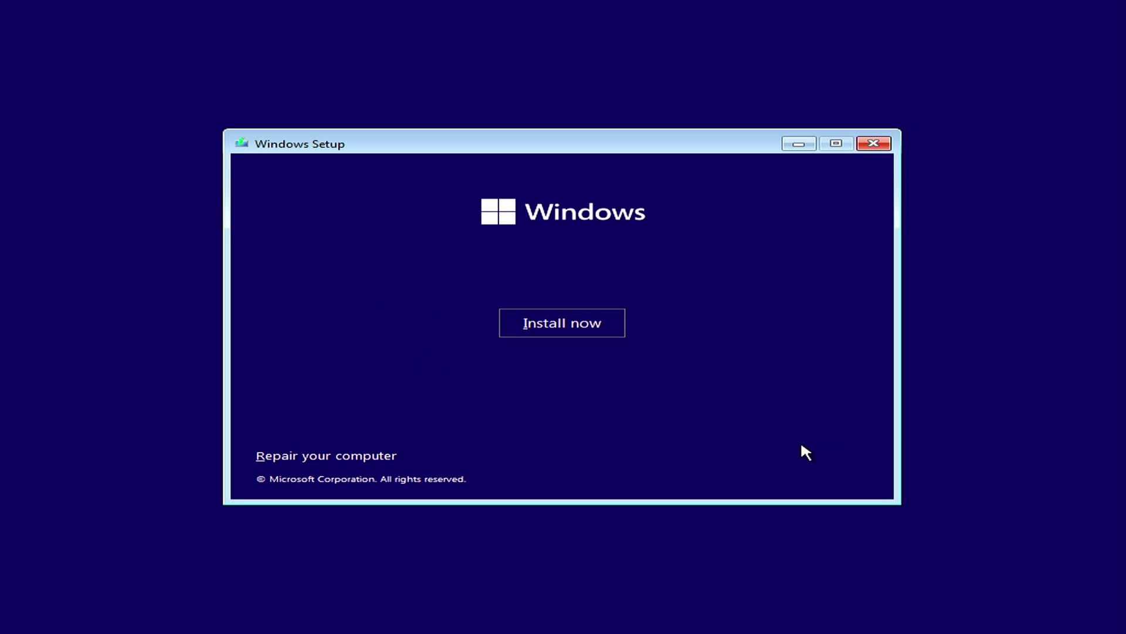
left_click(603, 327)
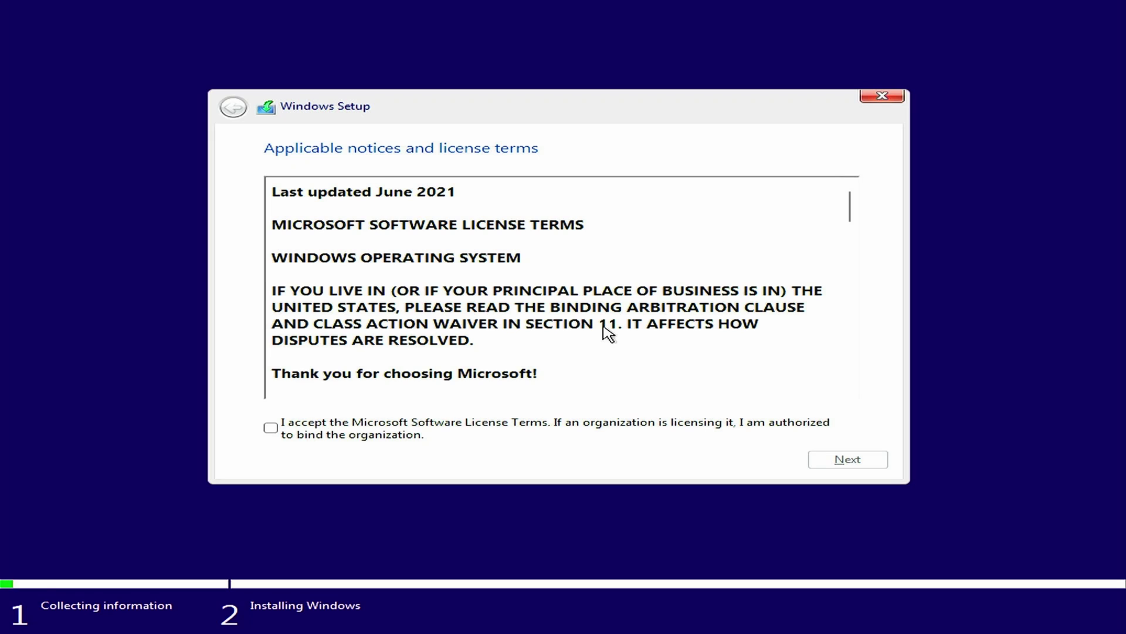
left_click(554, 429)
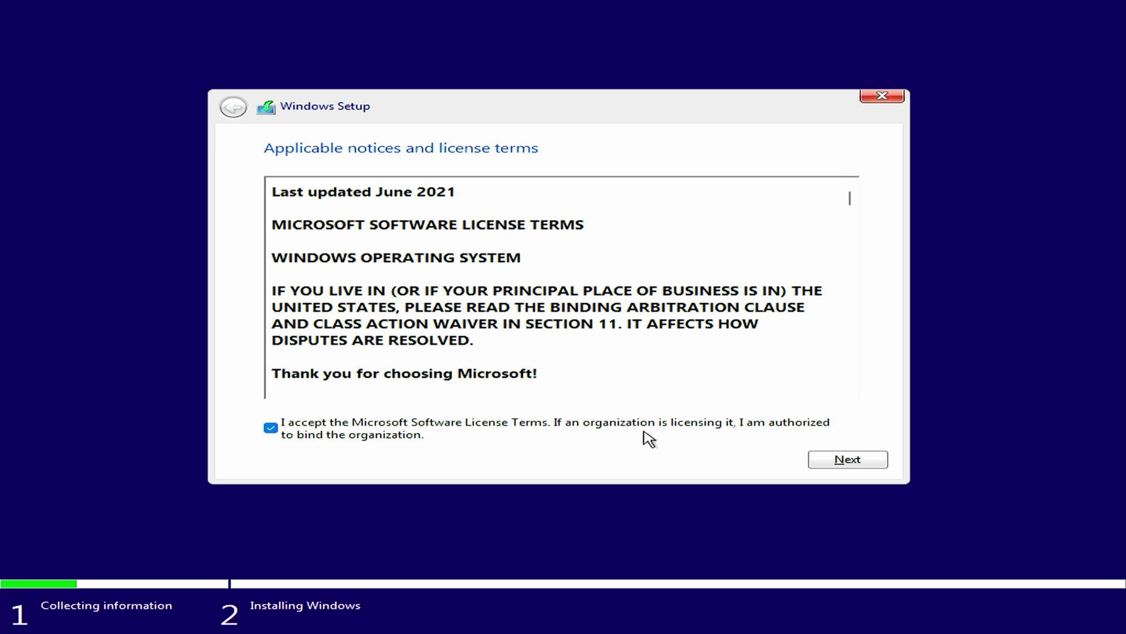
left_click(847, 458)
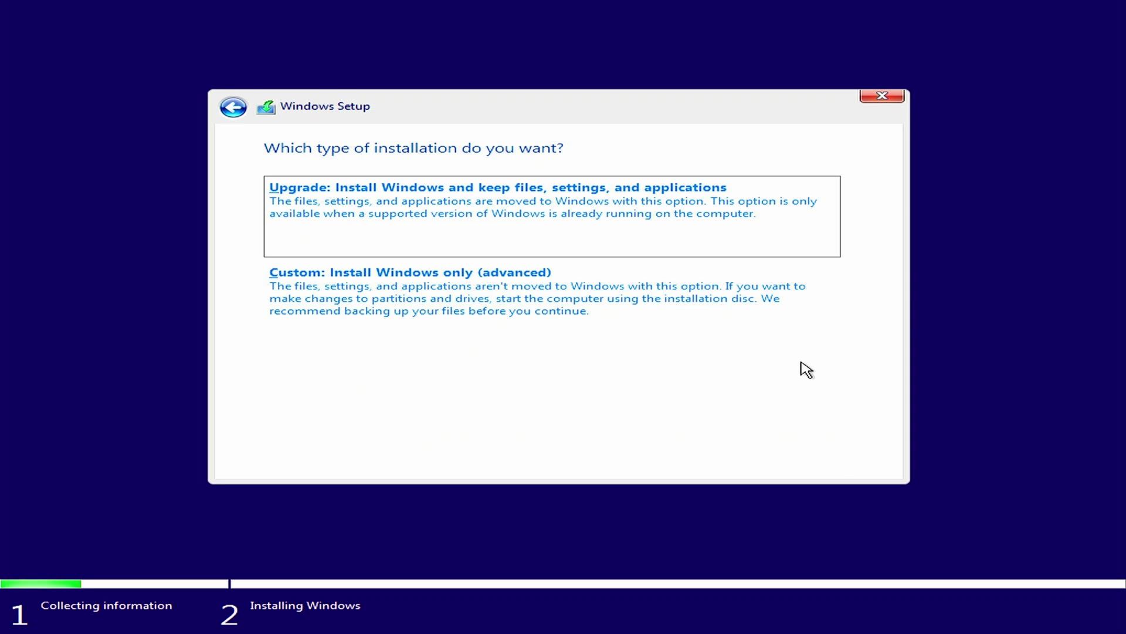
left_click(641, 325)
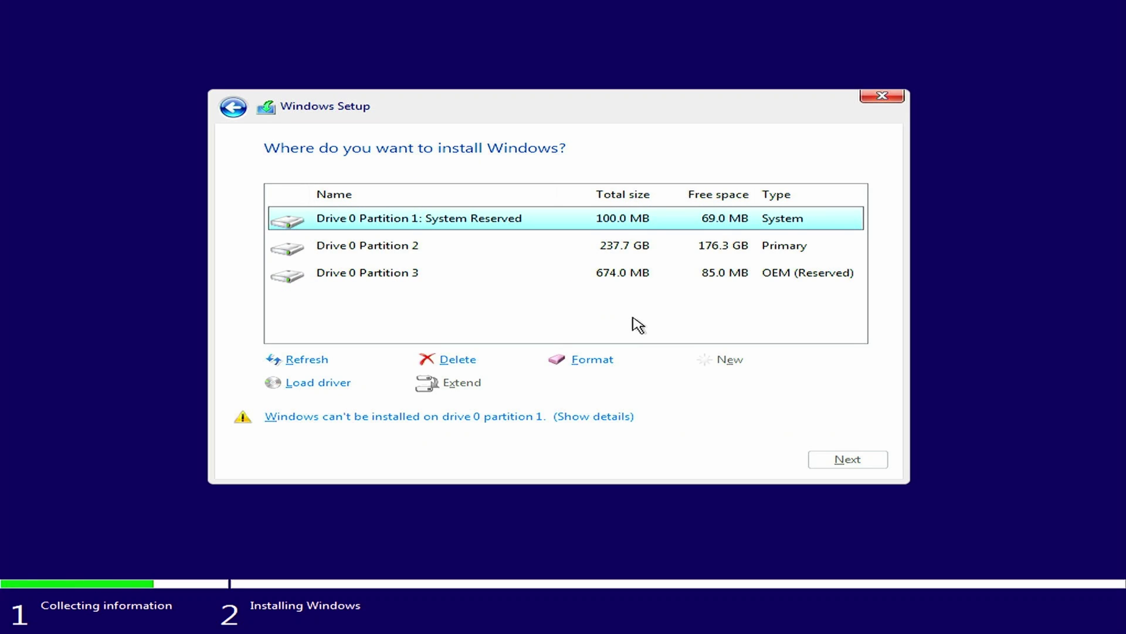
Step: Delete the System Reserved, 237.7 GB and 674.0 MB partitions, then install on the unallocated space
left_click(448, 360)
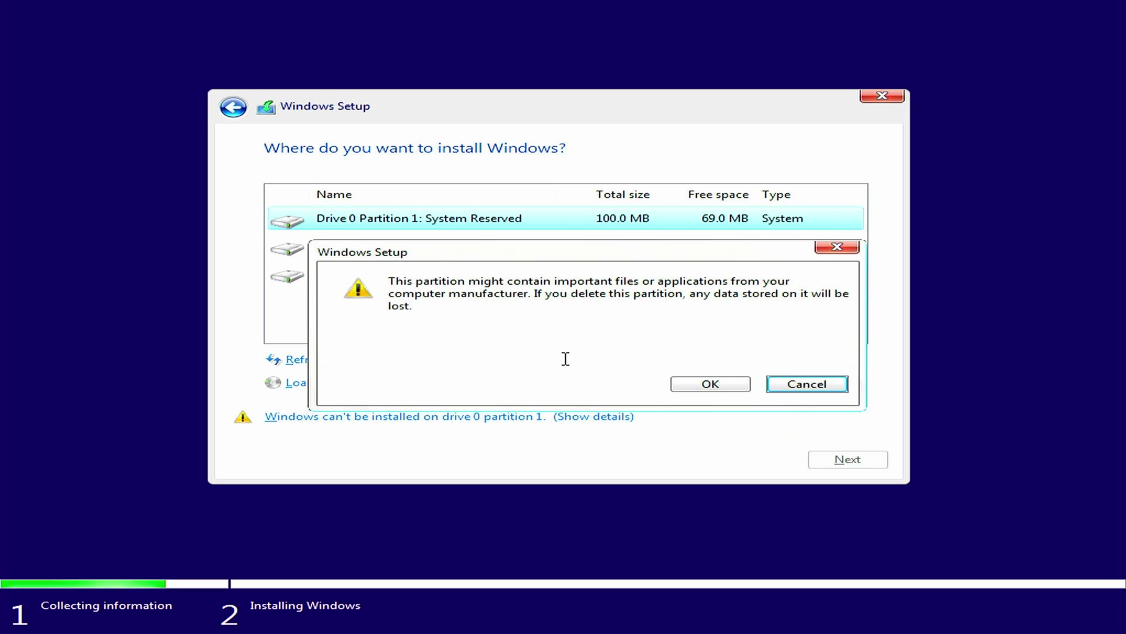
left_click(681, 384)
left_click(473, 249)
left_click(460, 360)
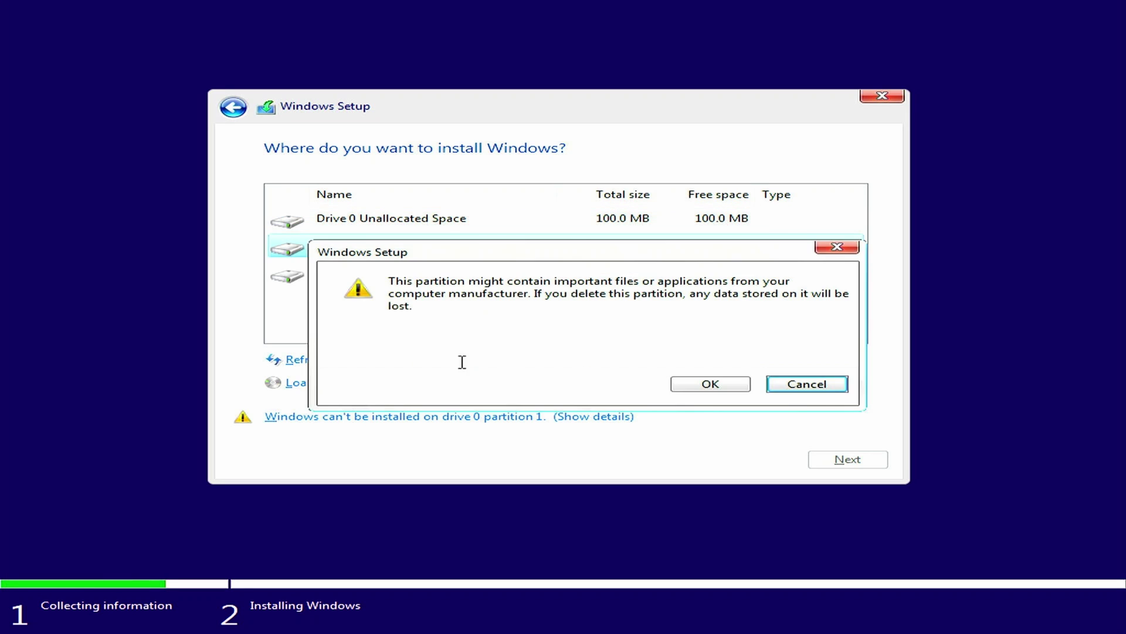
left_click(711, 385)
left_click(488, 249)
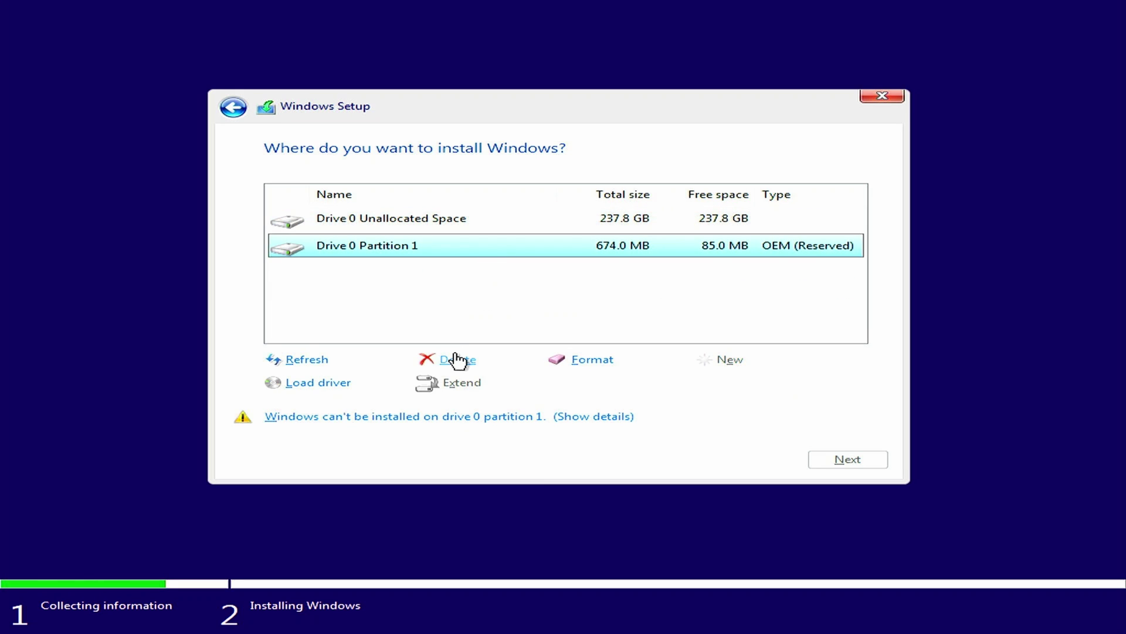
left_click(456, 359)
left_click(680, 383)
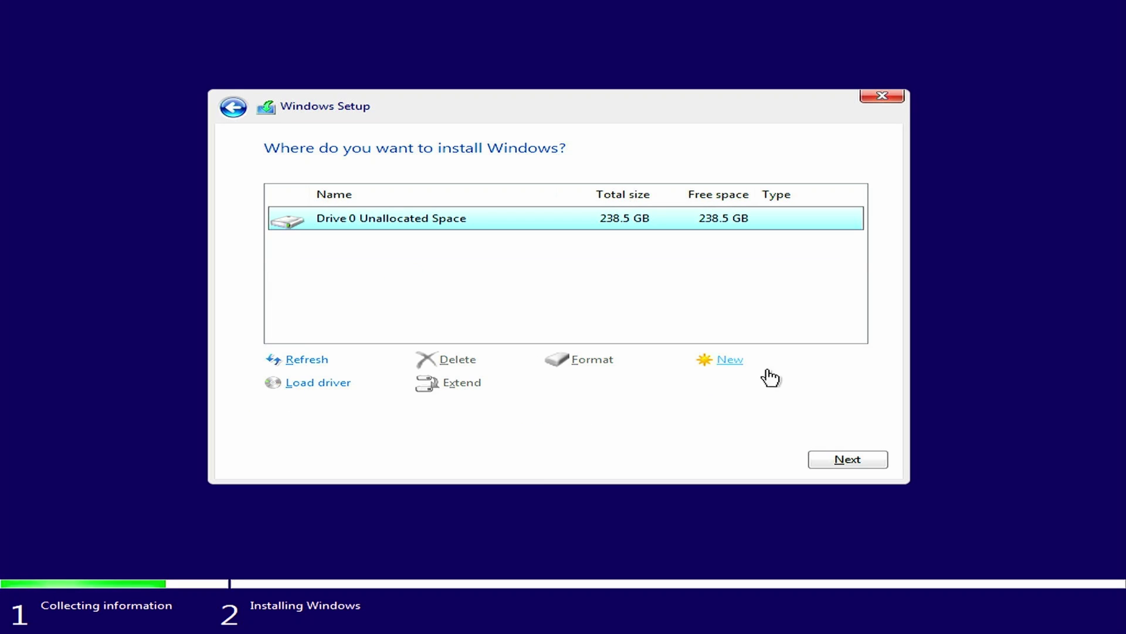
left_click(882, 455)
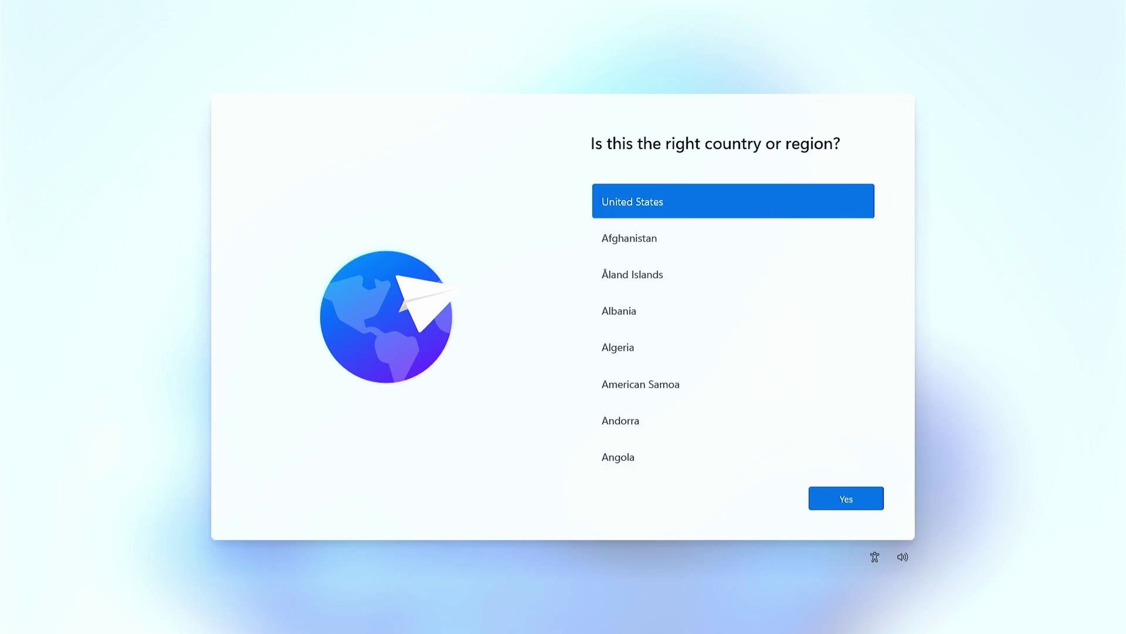
Step: Accept the US keyboard layout during Windows 11 first-time setup
key("Tab")
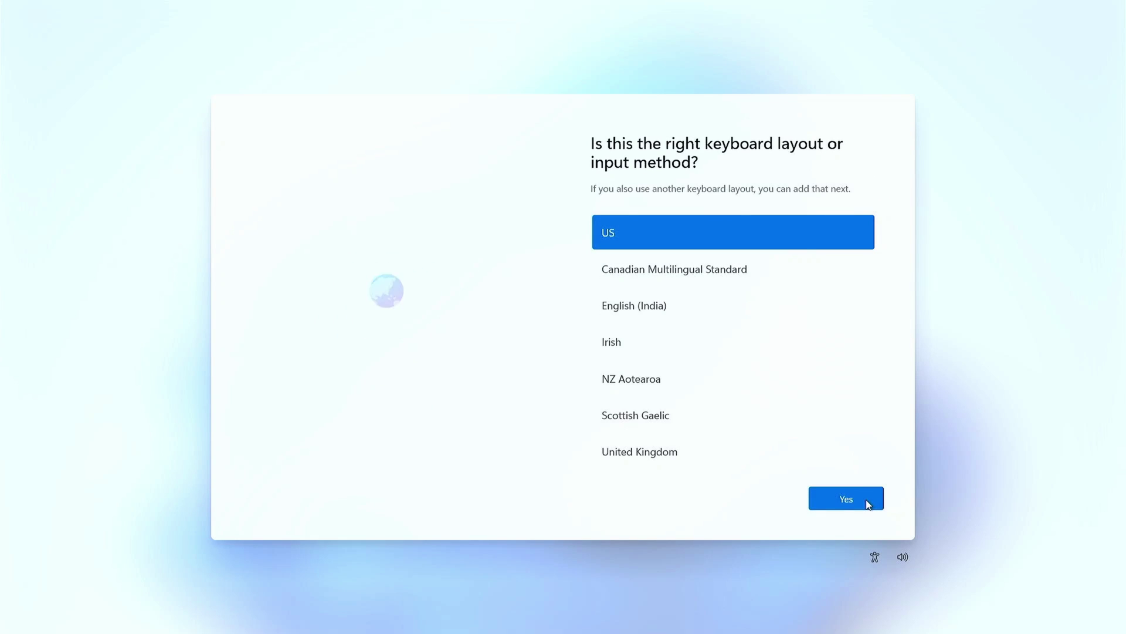
left_click(867, 501)
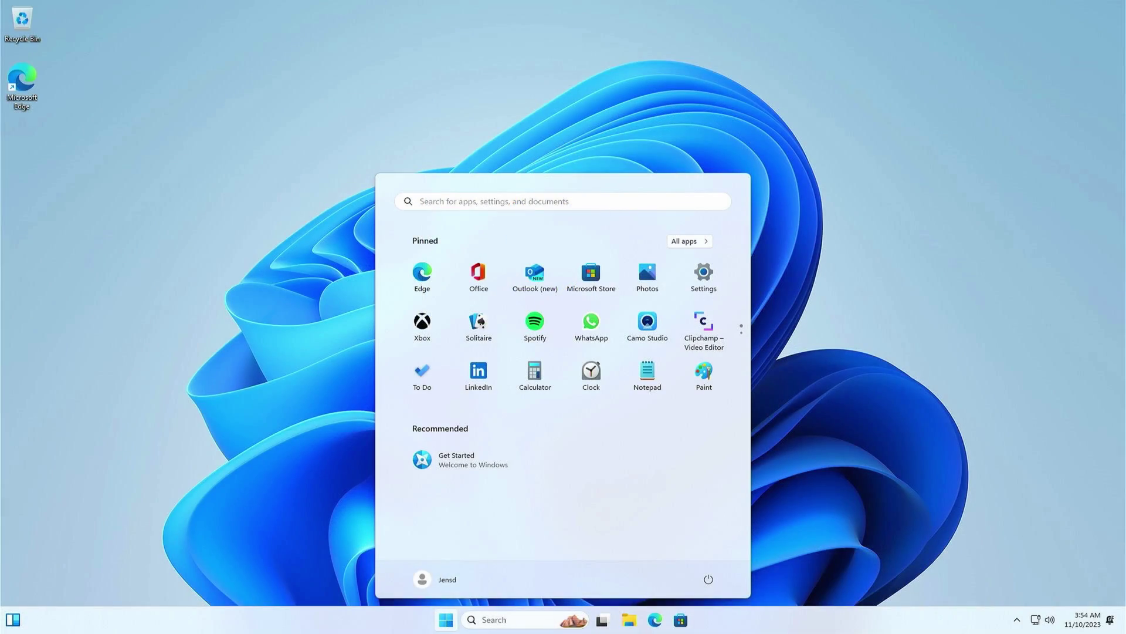
Step: Check the device and Windows specifications under Settings > System > About
left_click(703, 275)
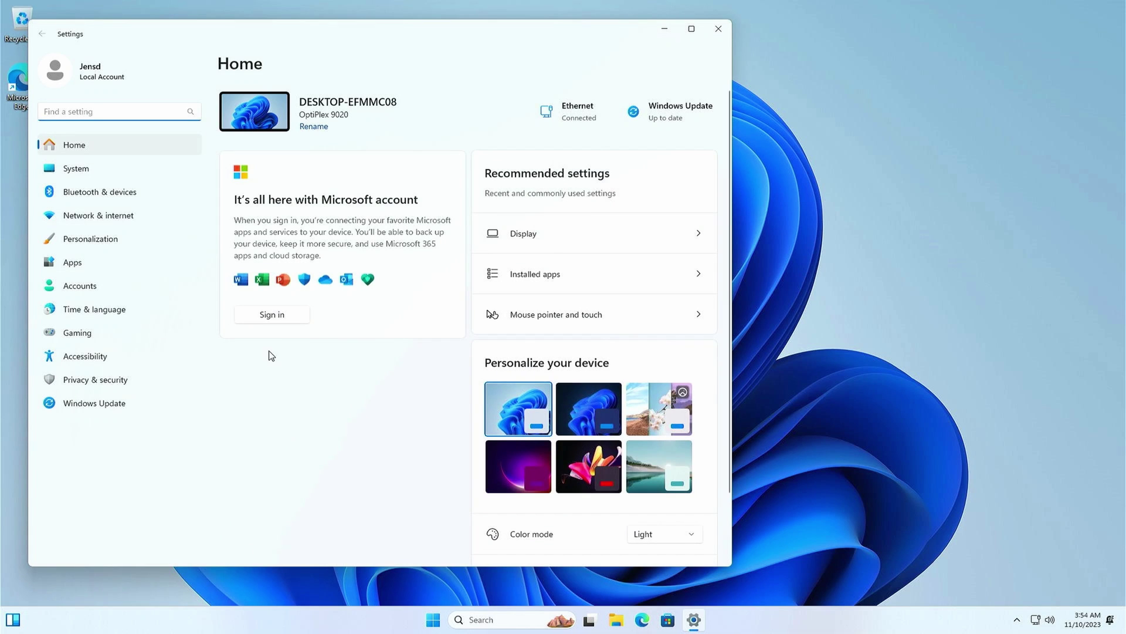
left_click(160, 171)
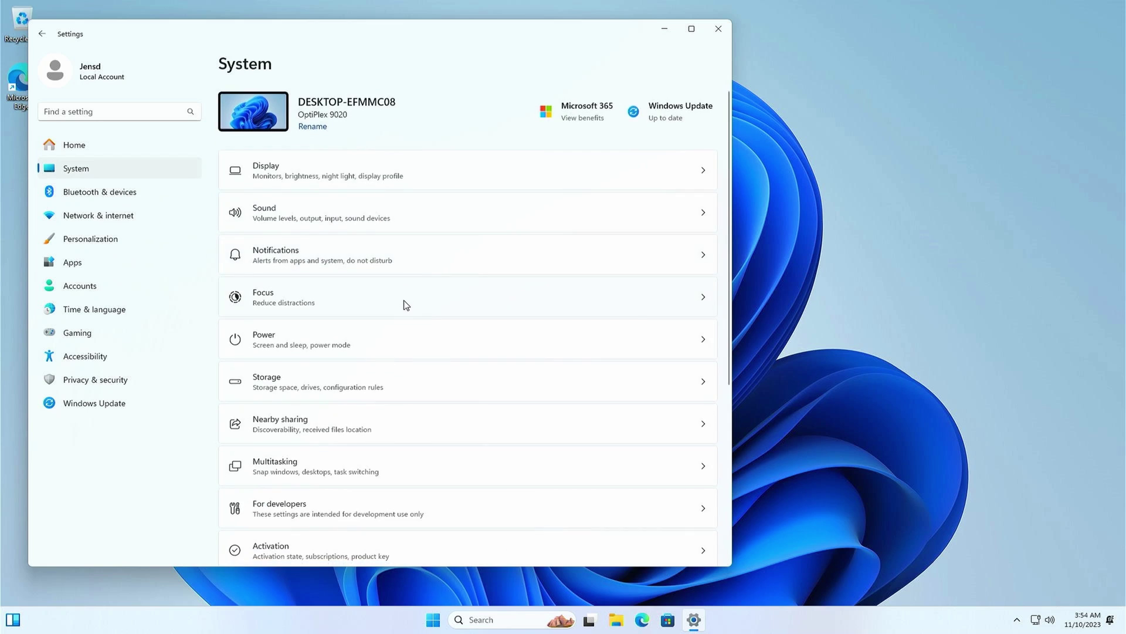
scroll(392, 434, "down", 5)
left_click(400, 532)
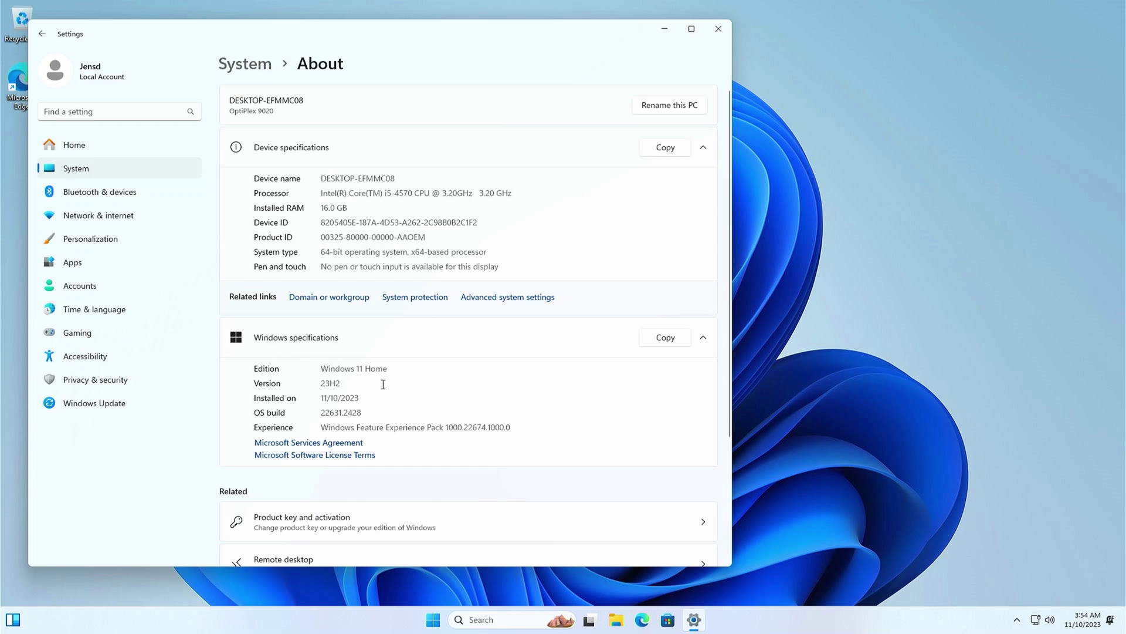
left_click(716, 36)
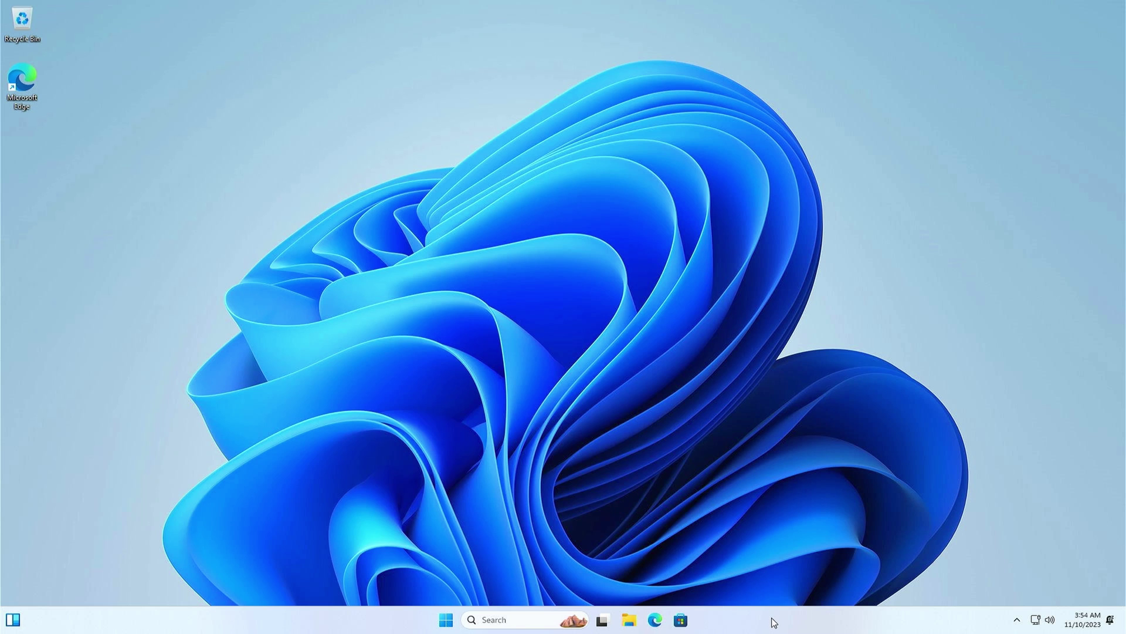
Step: Set taskbar buttons to never combine so labels are shown
right_click(774, 622)
left_click(795, 594)
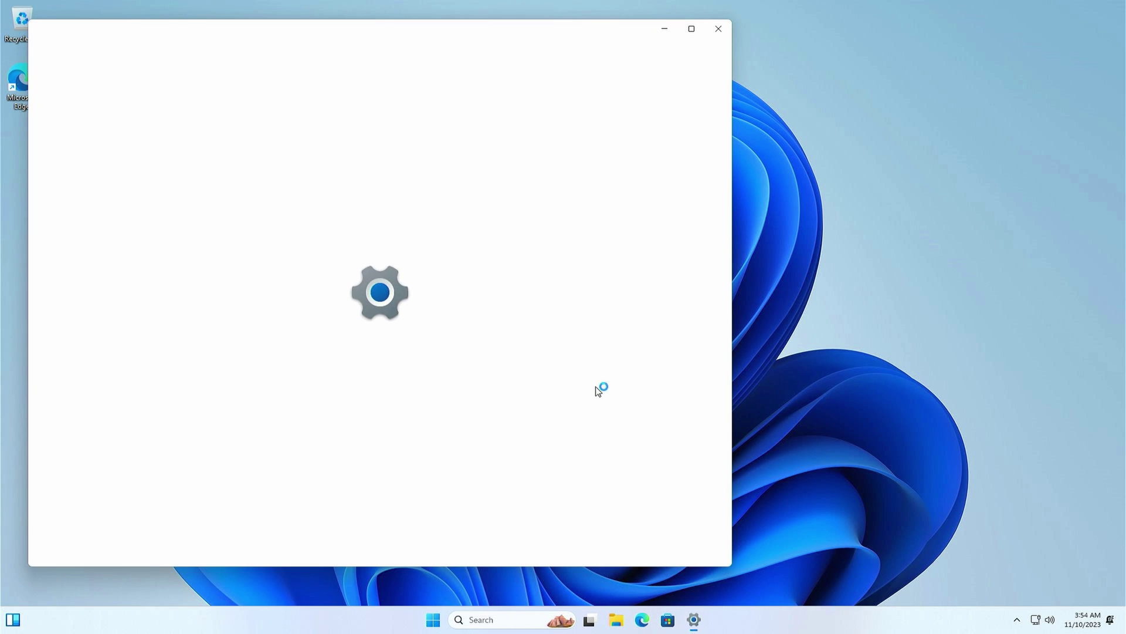
left_click(568, 438)
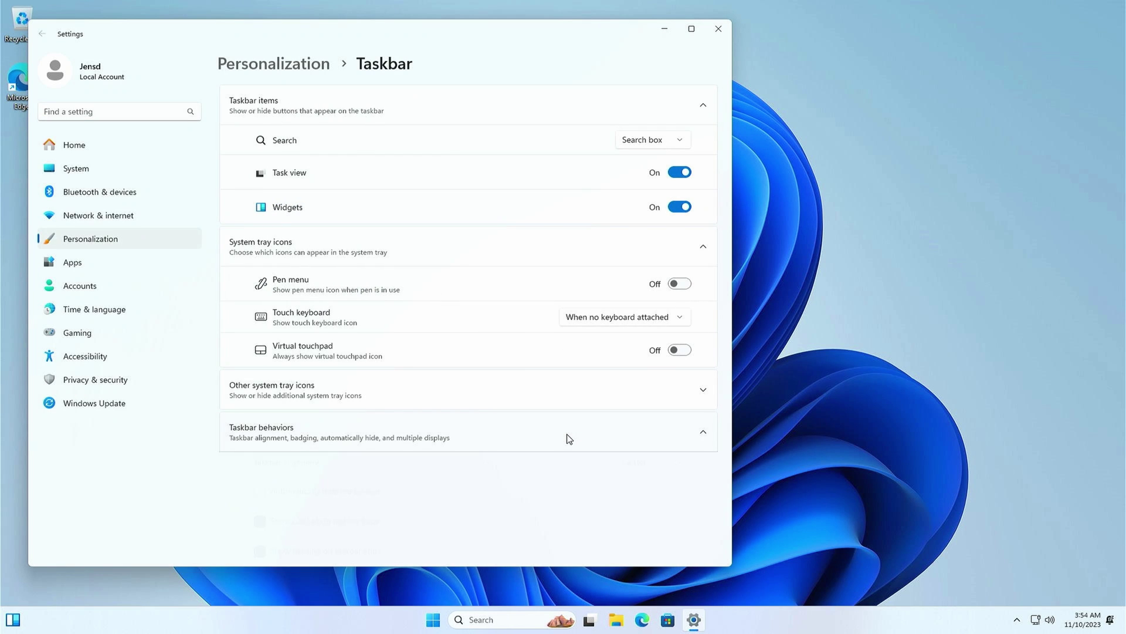
scroll(566, 439, "down", 5)
left_click(663, 456)
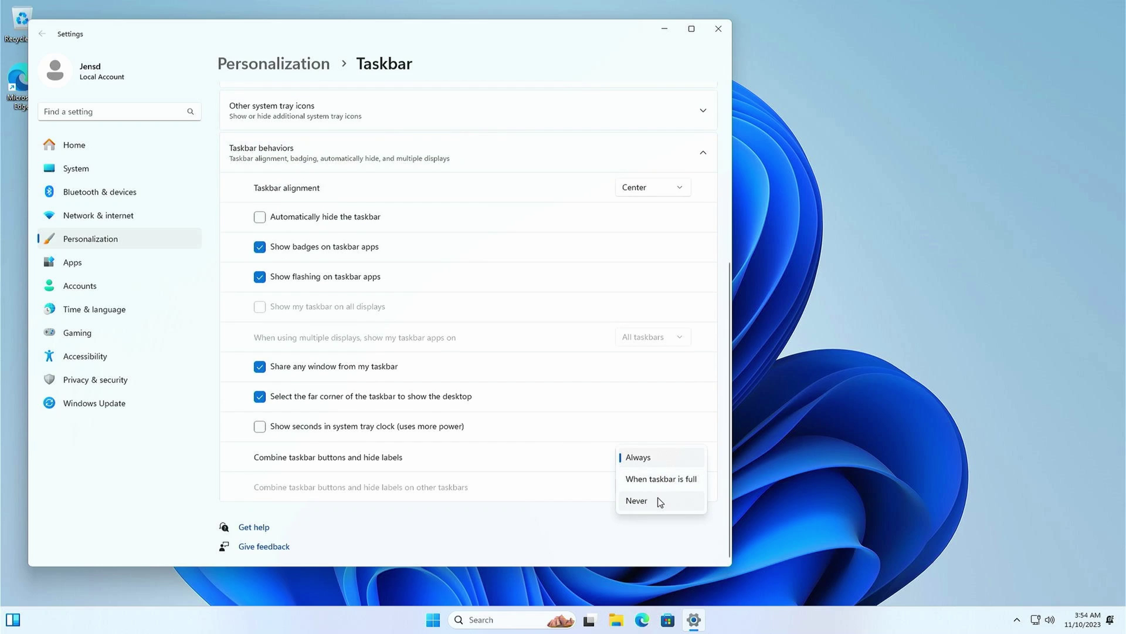
left_click(660, 503)
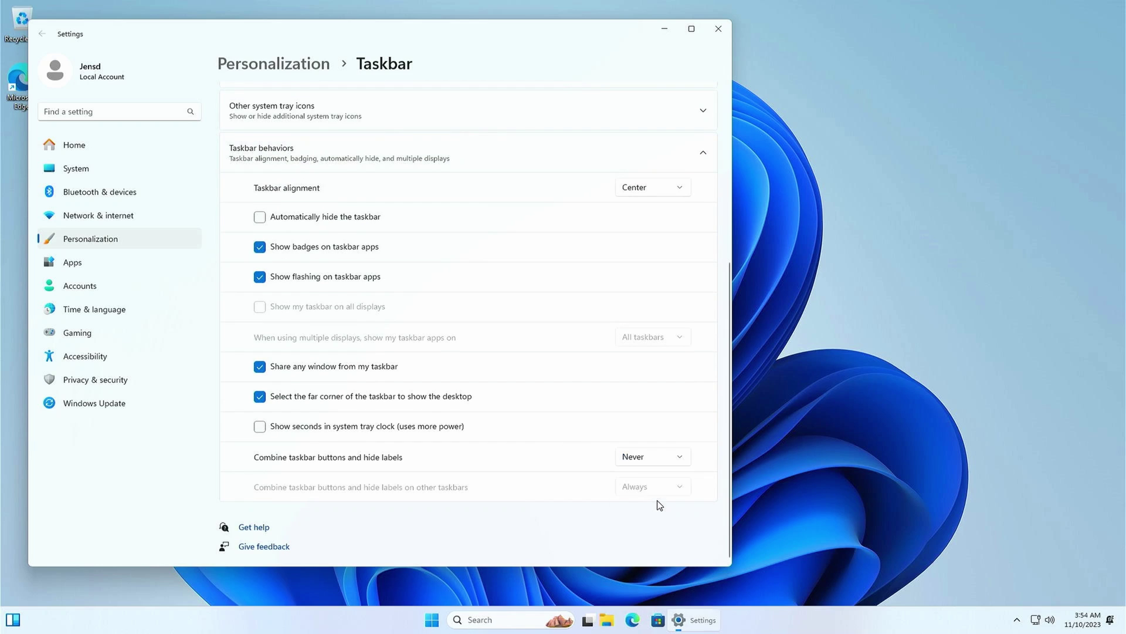
Step: Left-align the taskbar, hide Search, and turn off Task view and Widgets
left_click(654, 195)
left_click(646, 170)
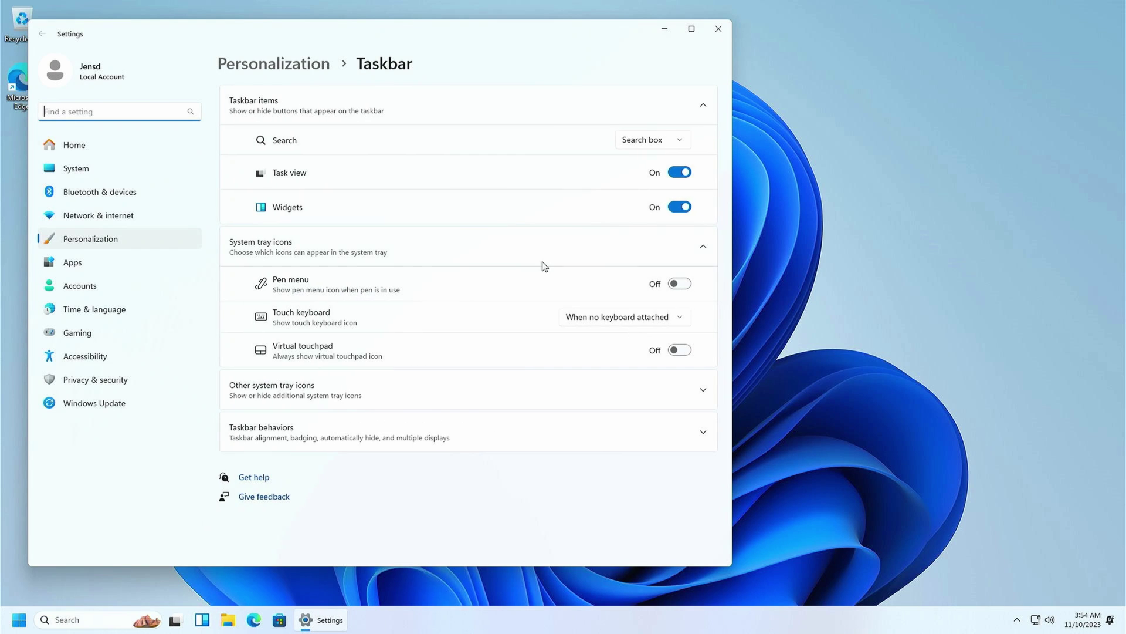
left_click(656, 141)
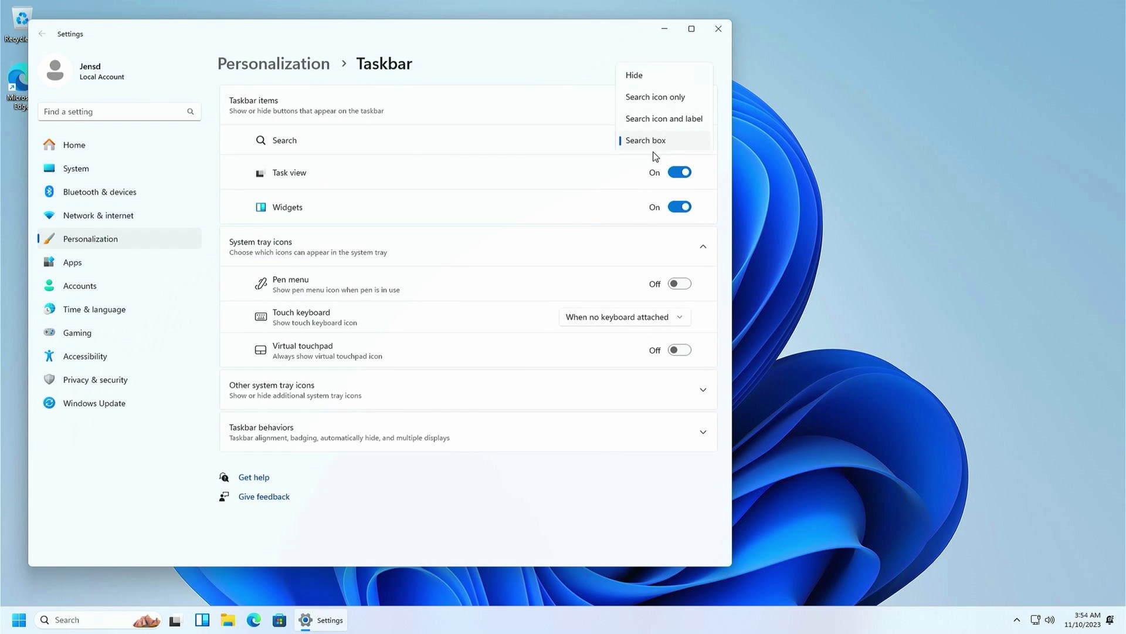
left_click(659, 79)
left_click(675, 171)
left_click(680, 206)
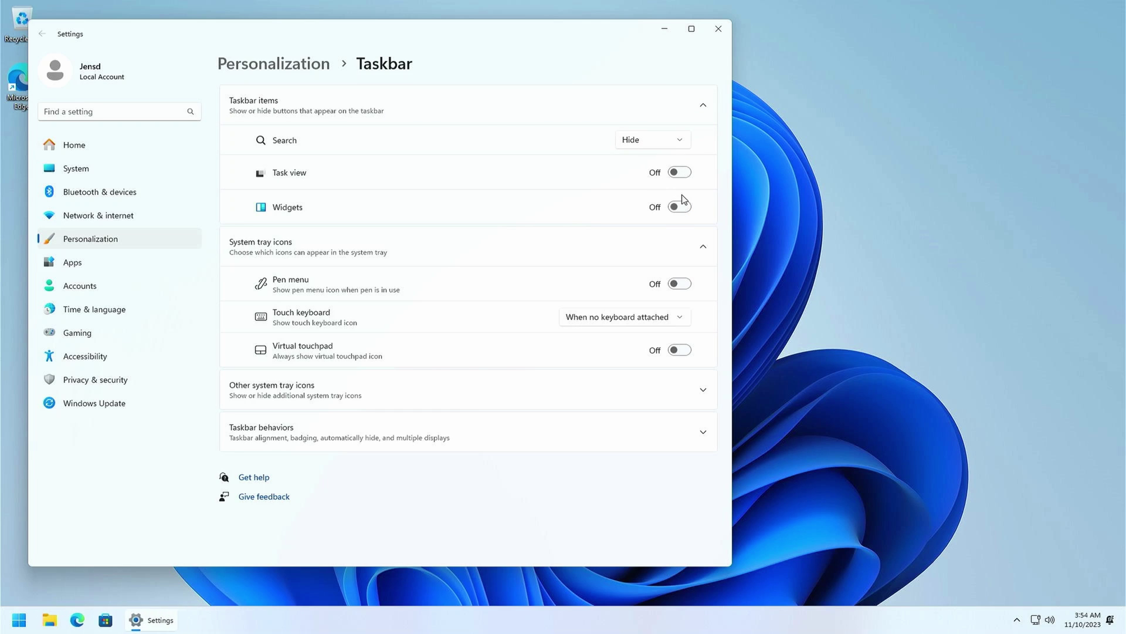
left_click(718, 28)
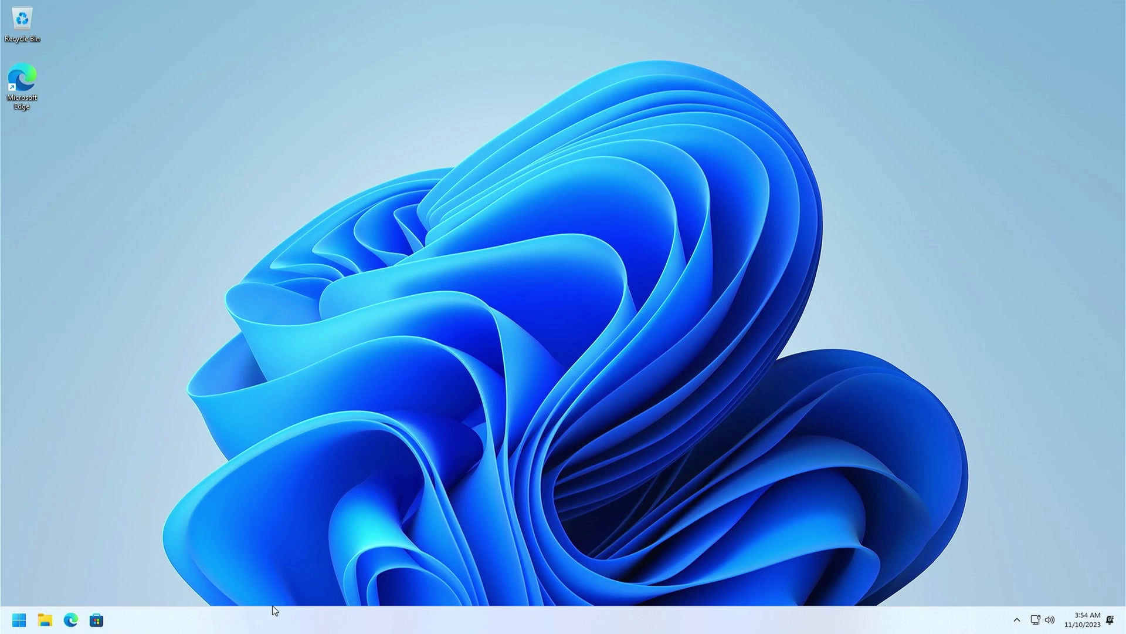
Step: Unpin Microsoft Store from the taskbar and launch File Explorer
right_click(96, 628)
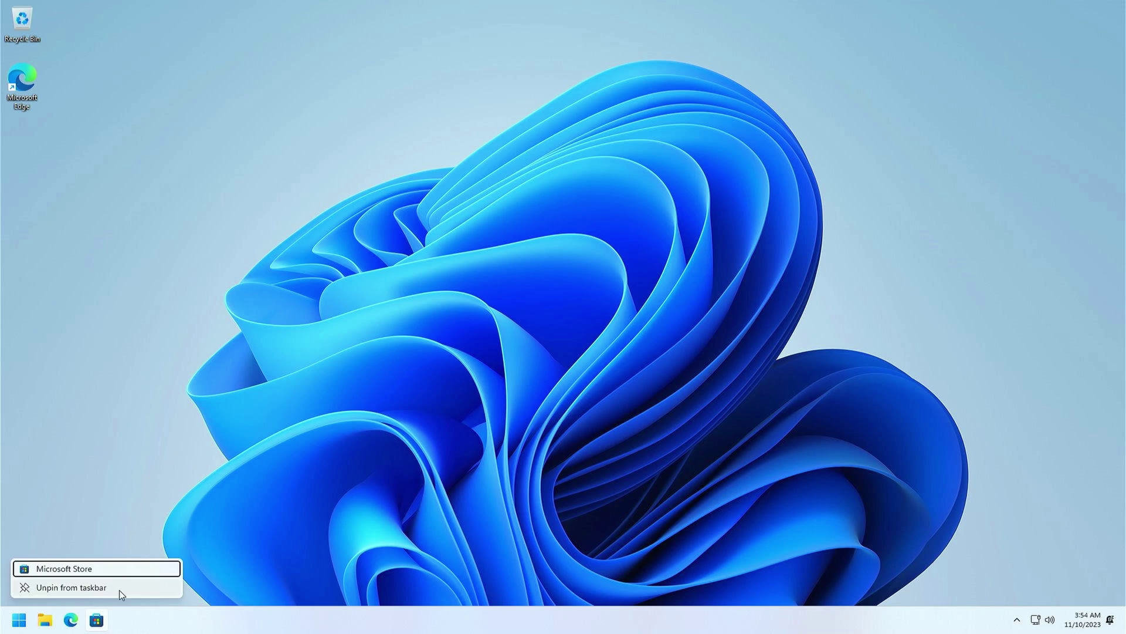
left_click(118, 591)
left_click(44, 620)
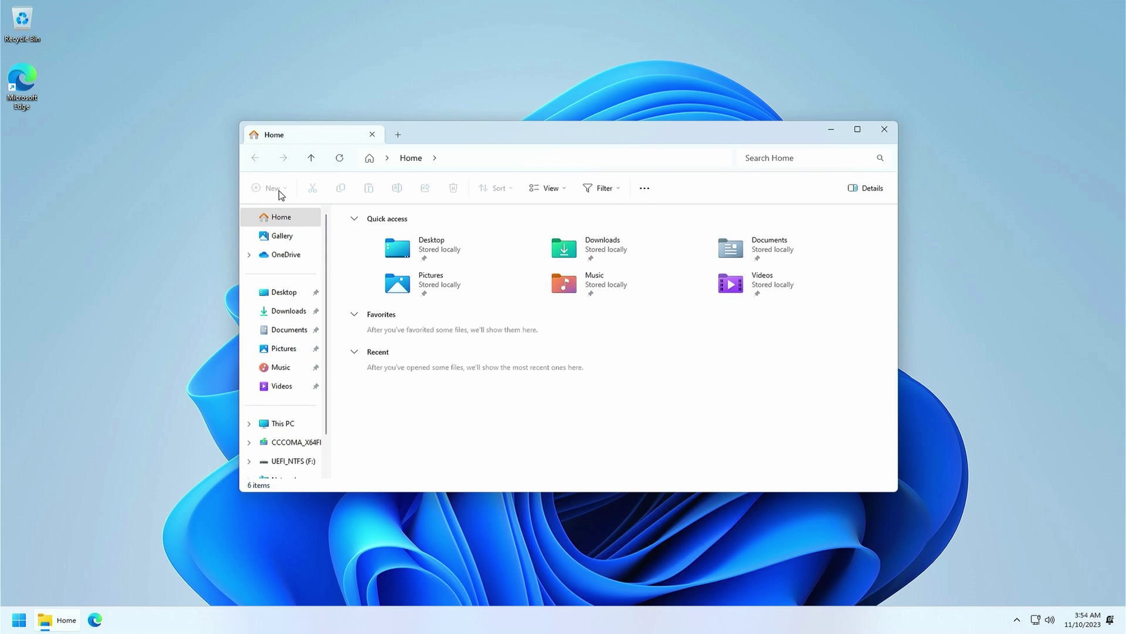
Step: View This PC's drives, then use winver to confirm version 23H2, build 22631.2428
left_click(273, 423)
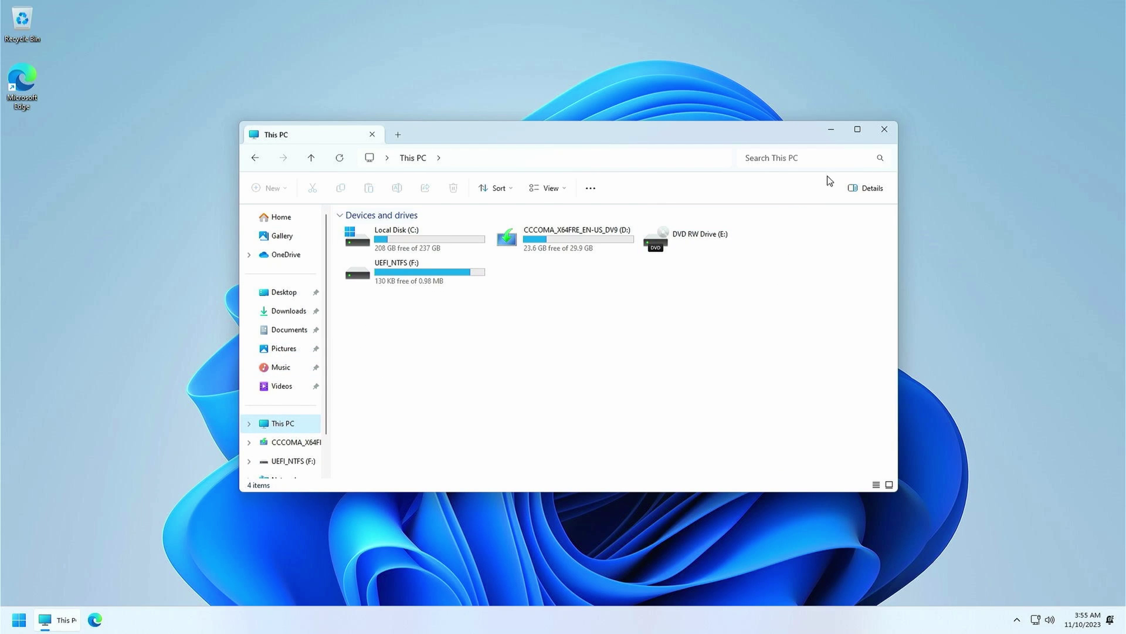
left_click(898, 129)
key("super")
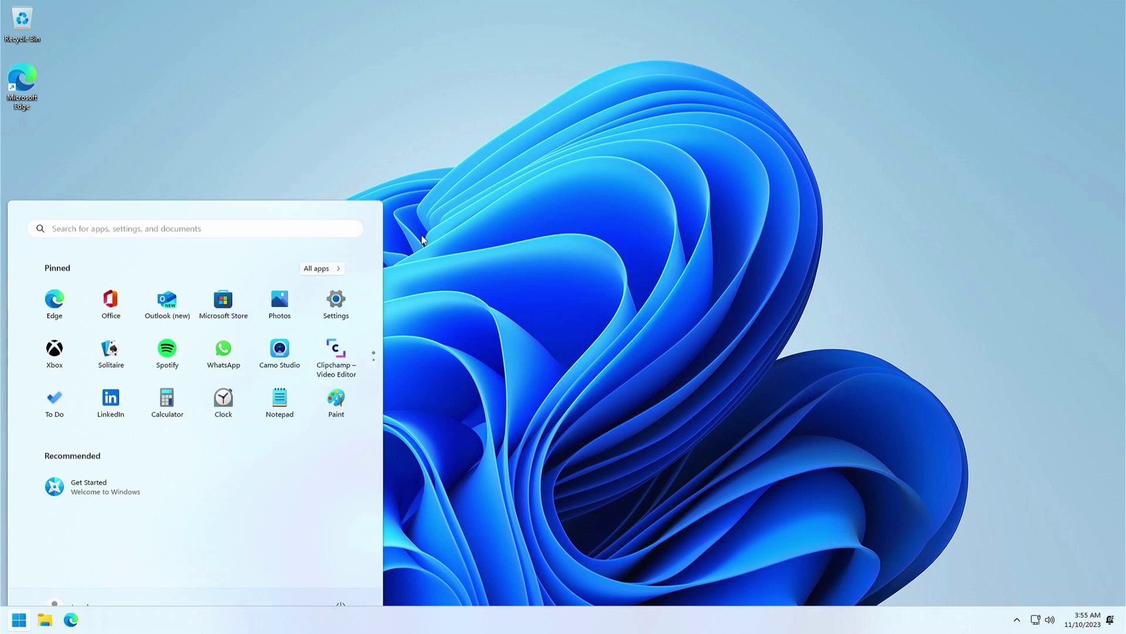
type("winver")
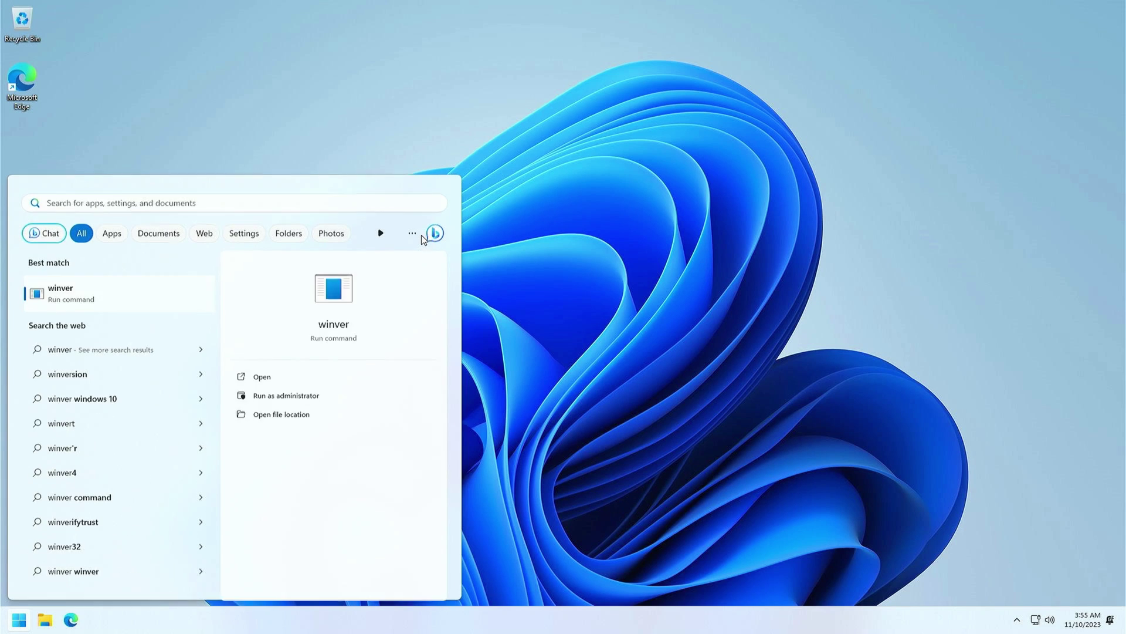
key("Return")
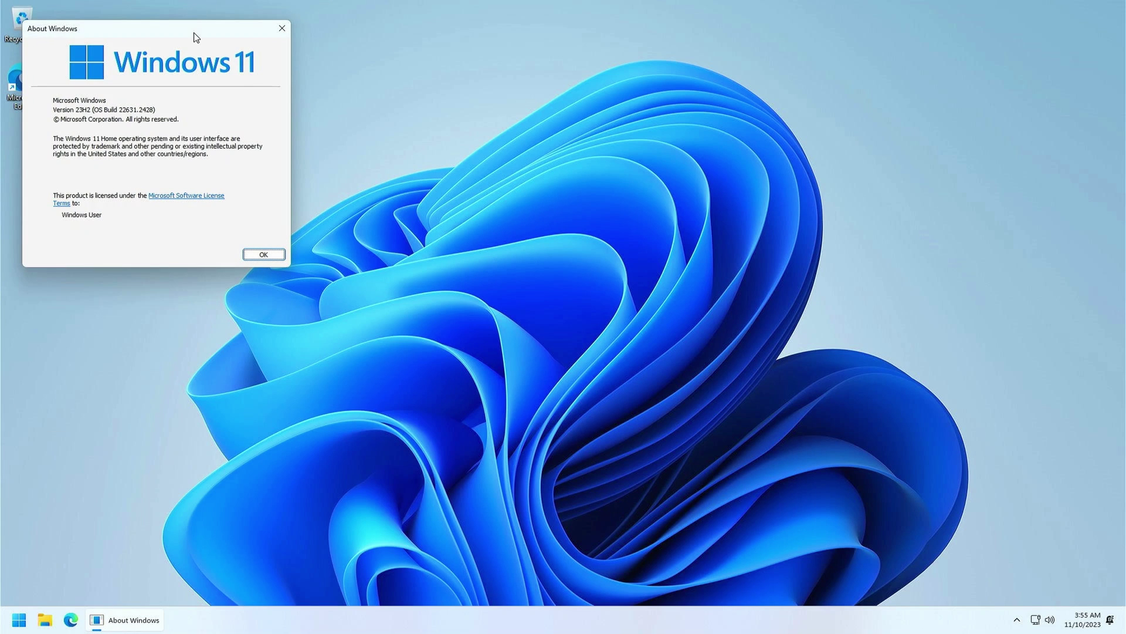
left_click_drag(196, 38, 612, 185)
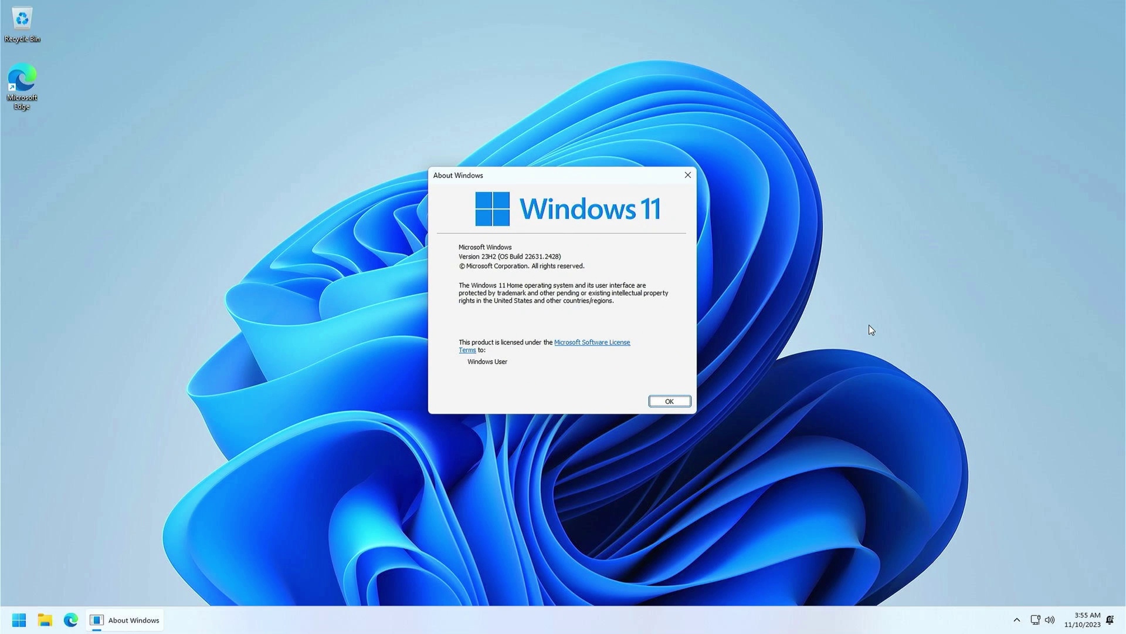
left_click(670, 401)
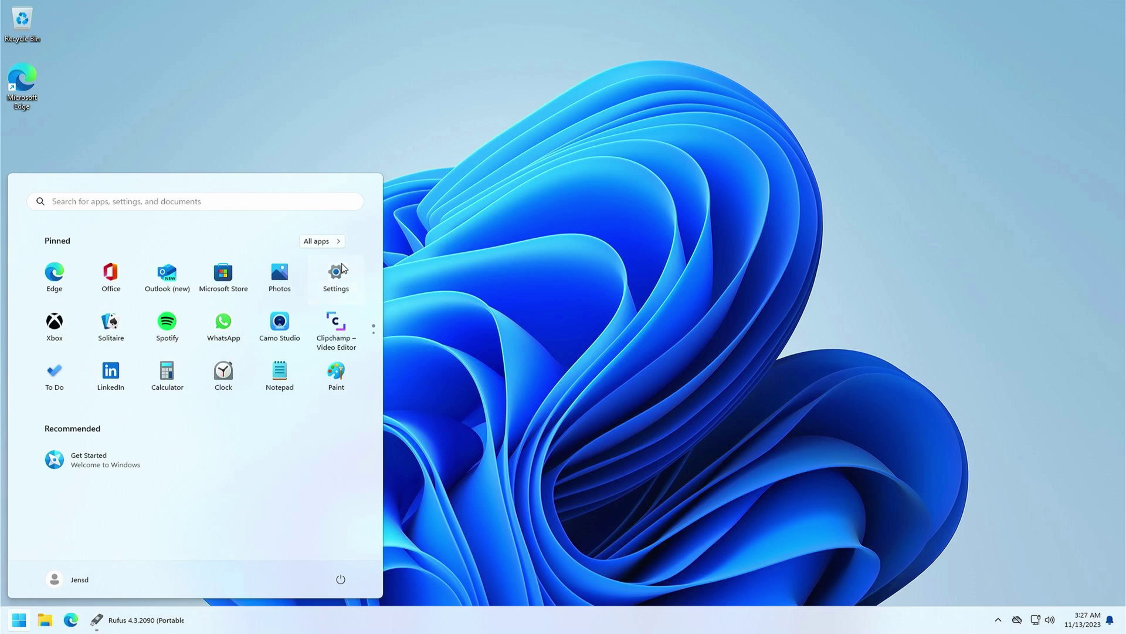
Step: In Windows Update optional updates, tick all five drivers: Intel network, HP monitor, Intel DRAM, two Intel system
left_click(336, 271)
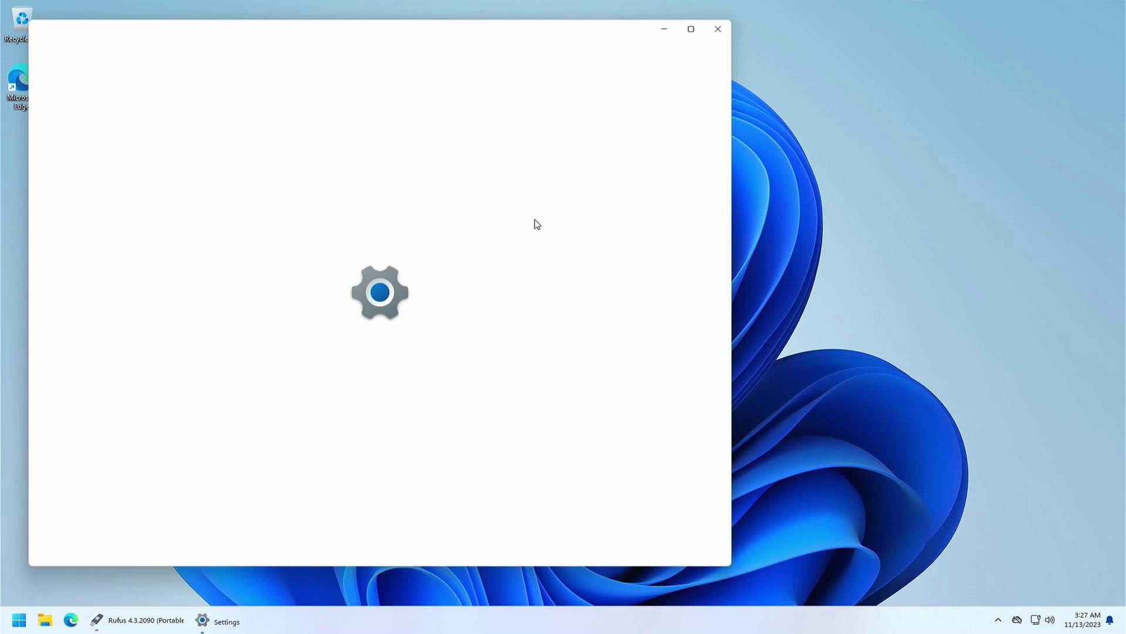
left_click(126, 404)
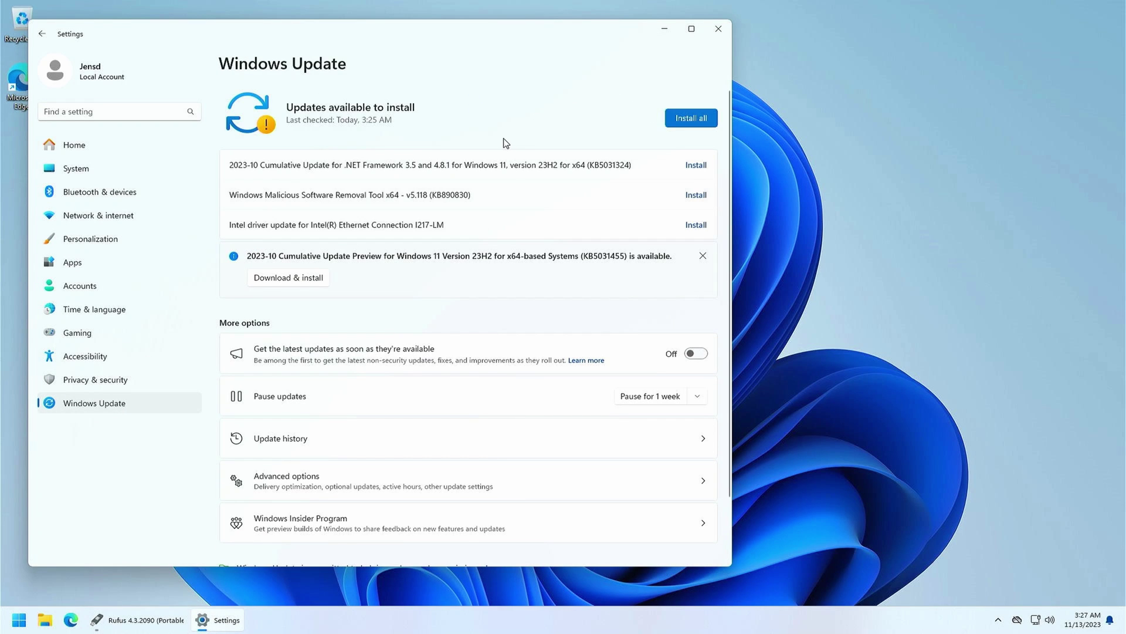
left_click(336, 476)
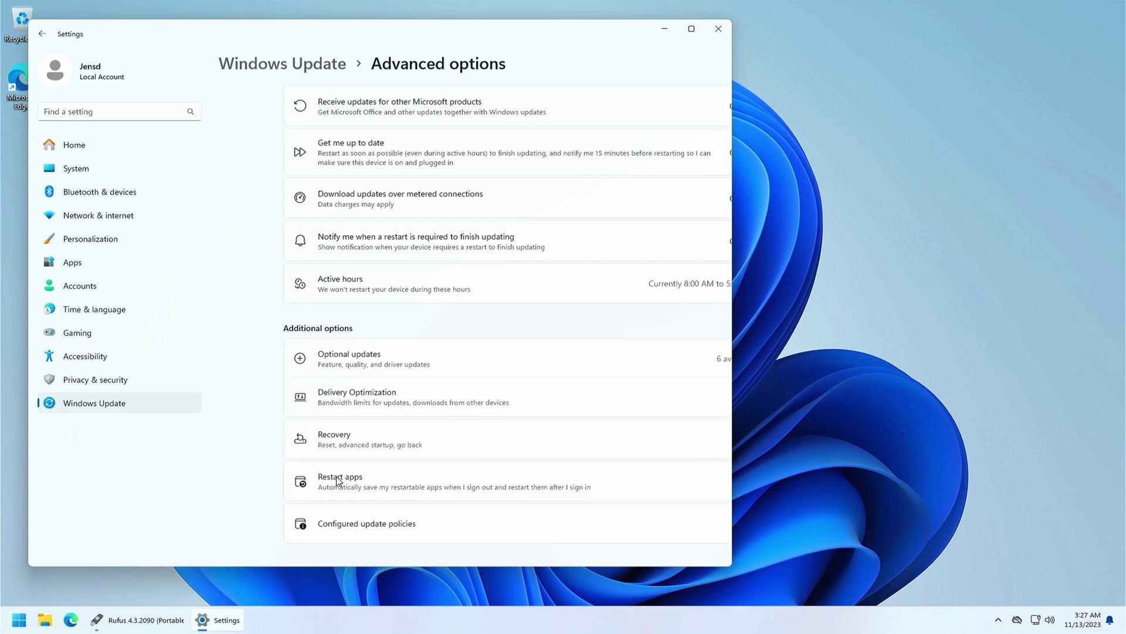
left_click(327, 362)
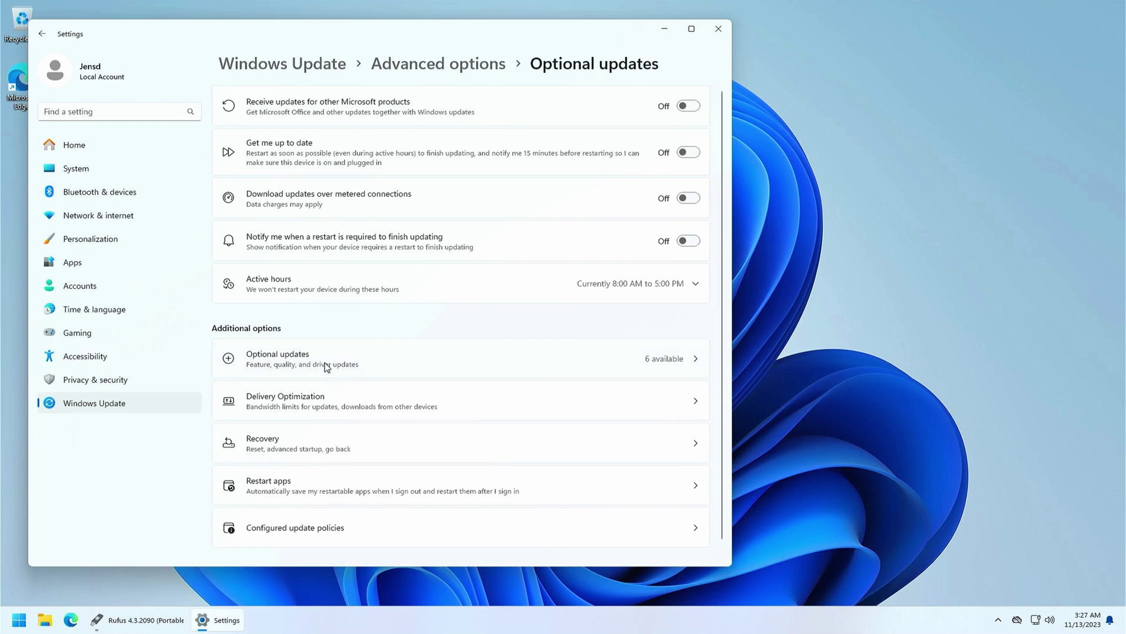
left_click(352, 184)
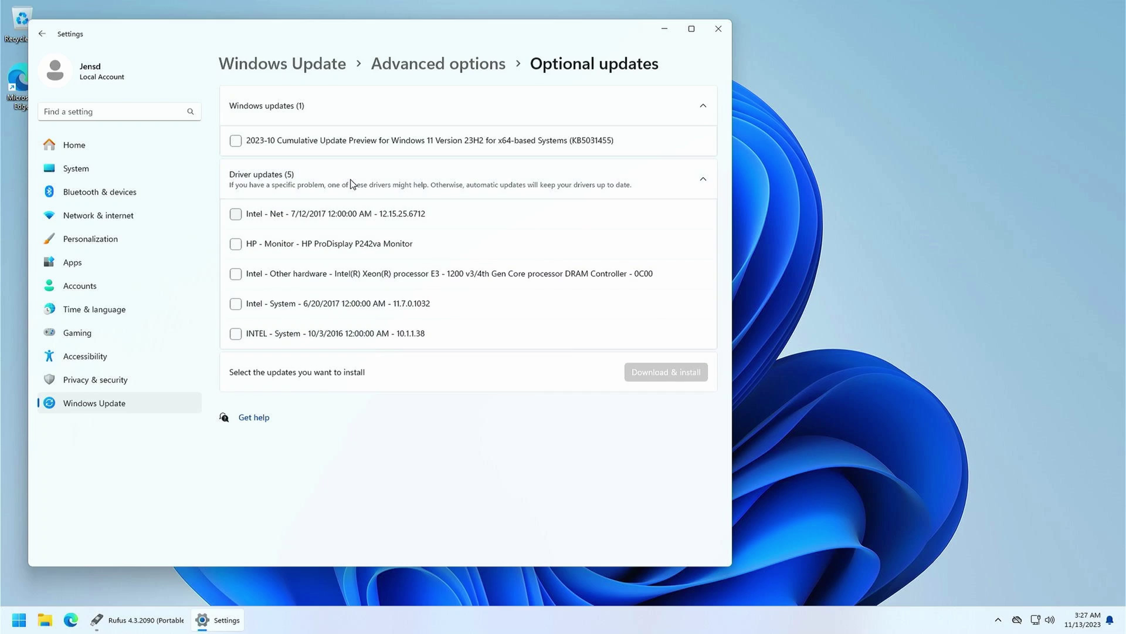
left_click(237, 214)
left_click(237, 244)
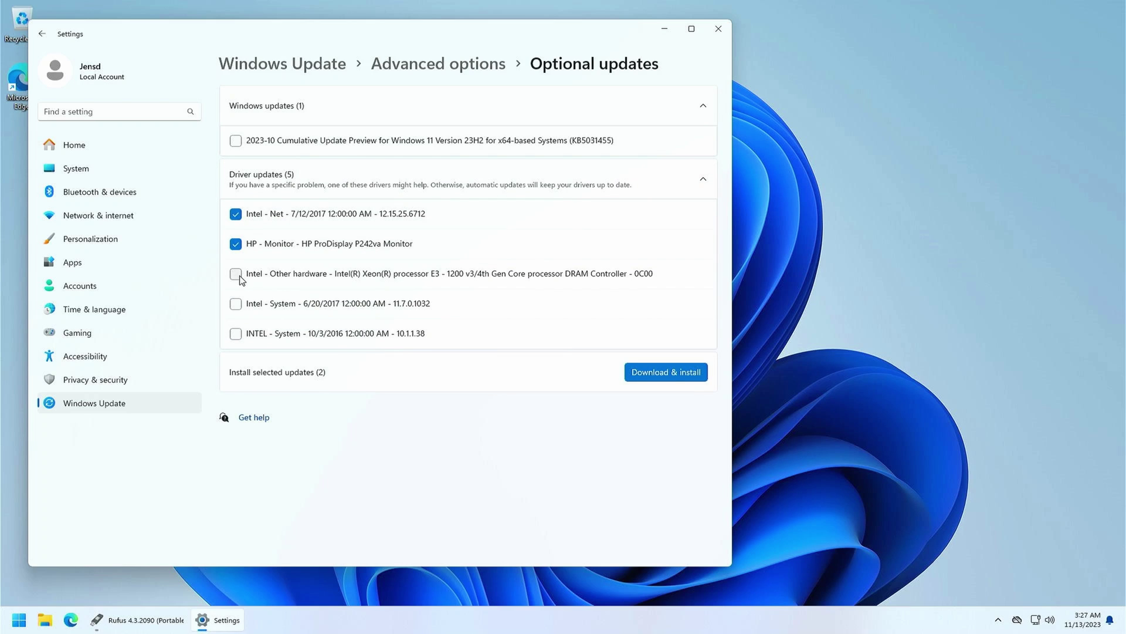
left_click(237, 275)
left_click(237, 304)
left_click(237, 335)
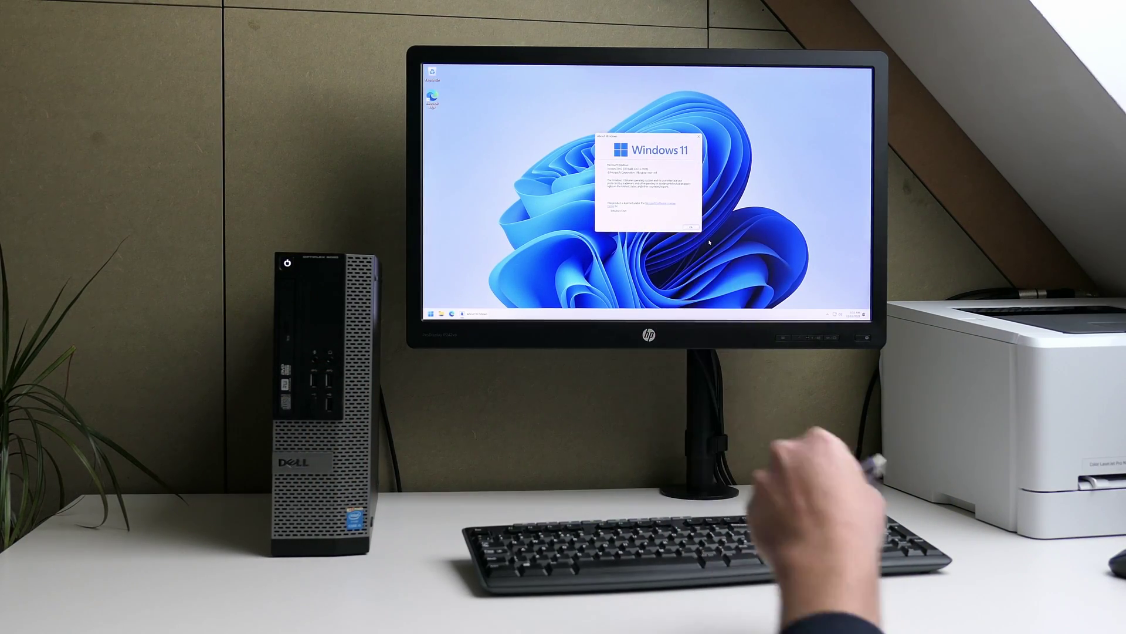
Step: Dismiss the About Windows box and shut down the PC from Start
left_click(694, 227)
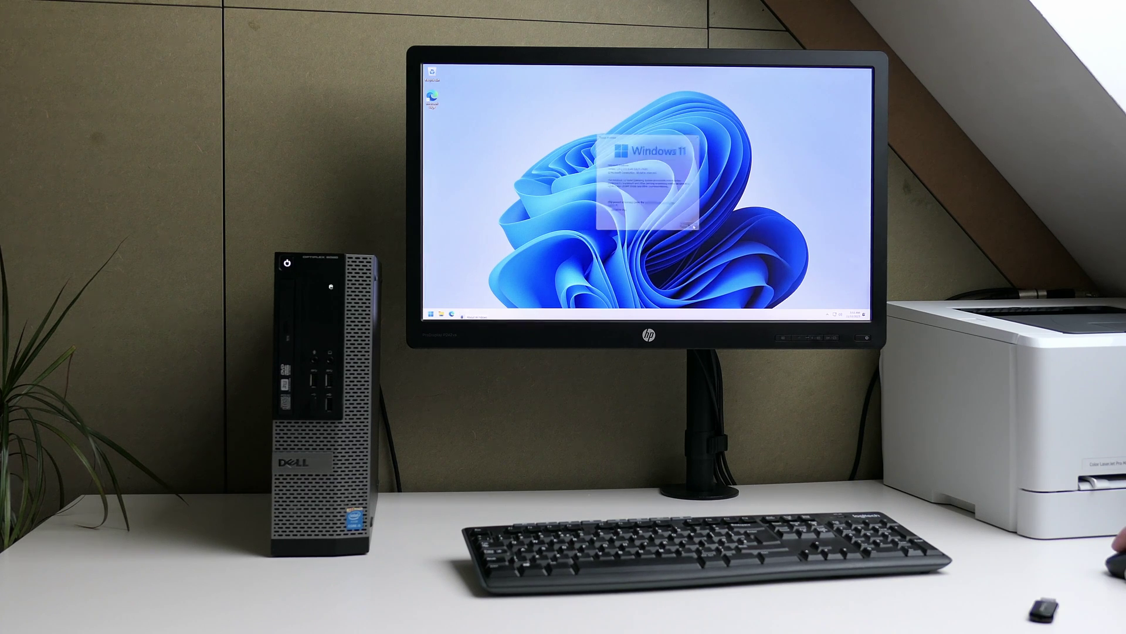
key("super")
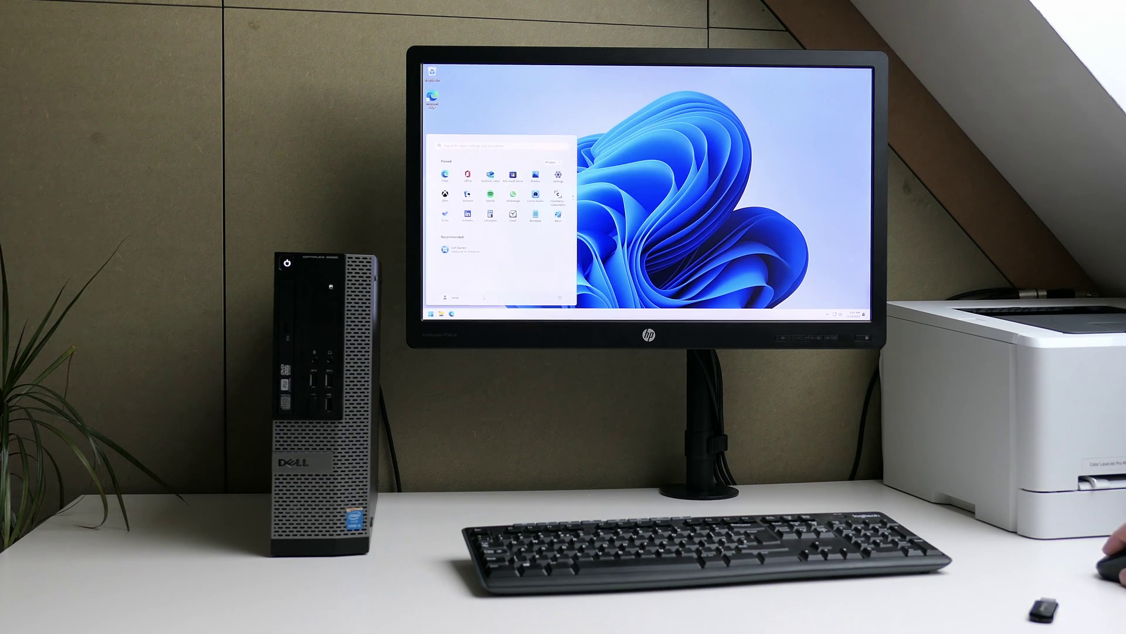
left_click(559, 298)
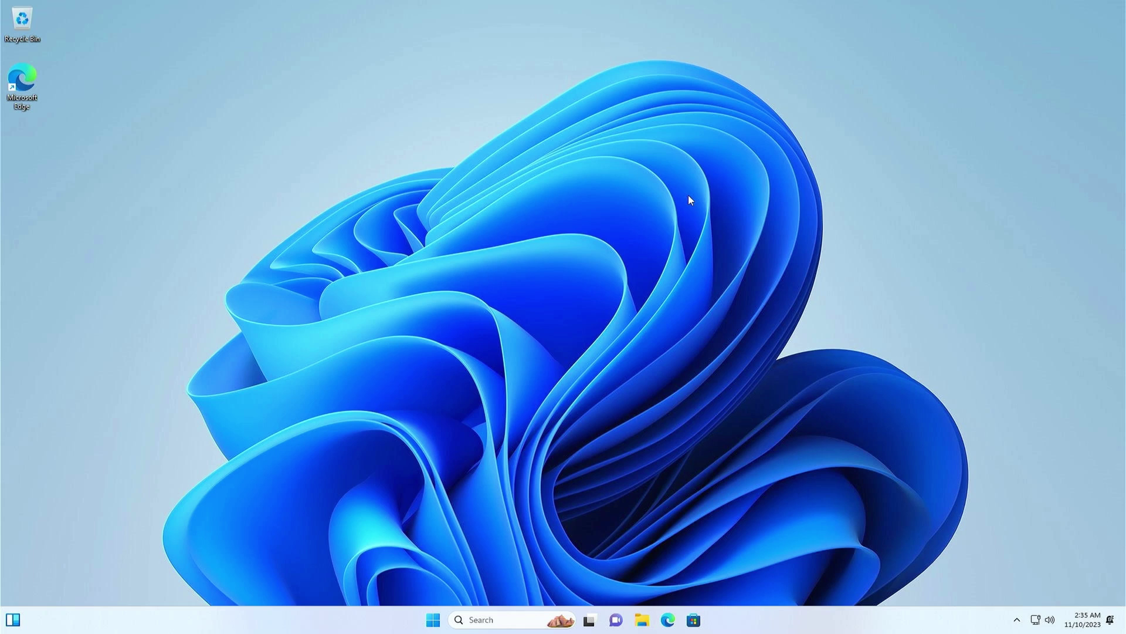
Step: Launch Command Prompt, start diskpart and list the computer's disks
key("super")
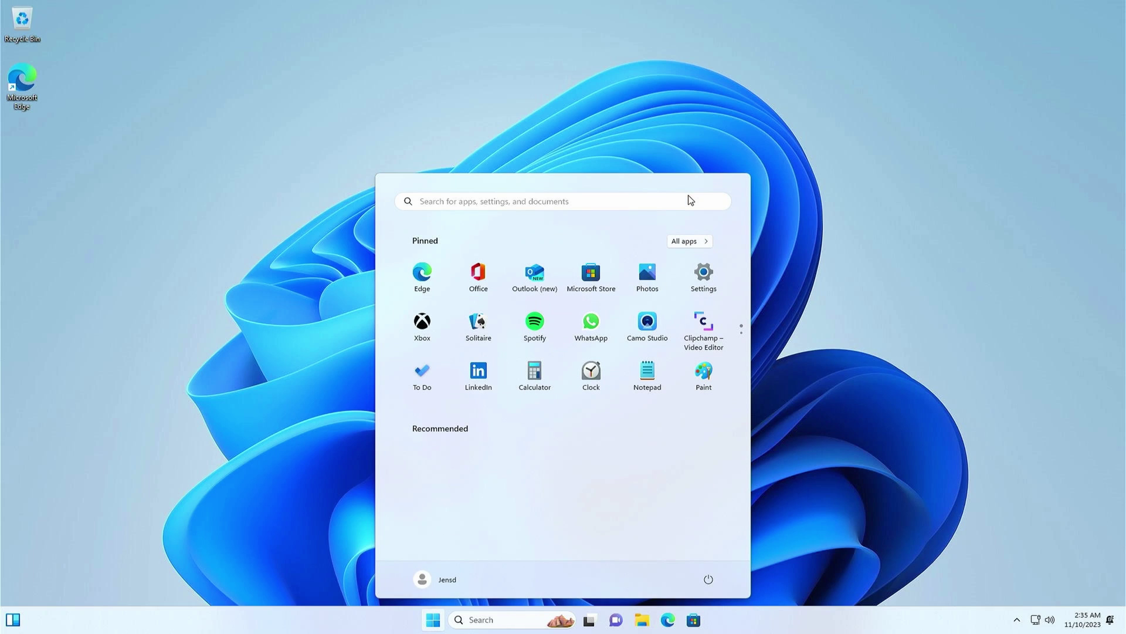
type("cmd")
key("Return")
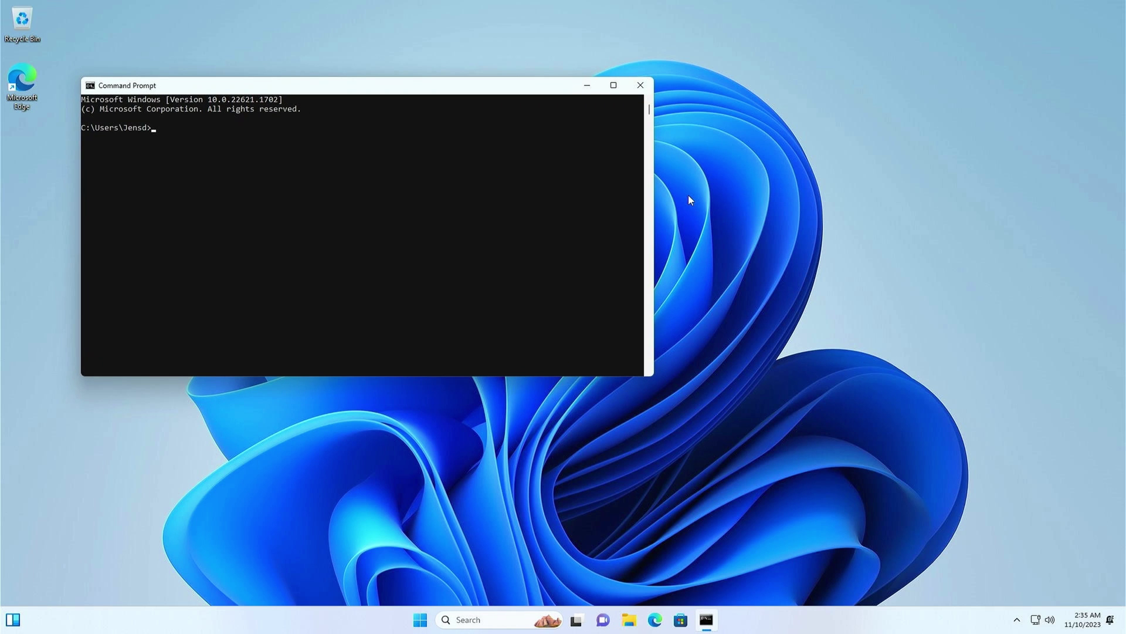
type("diskpart")
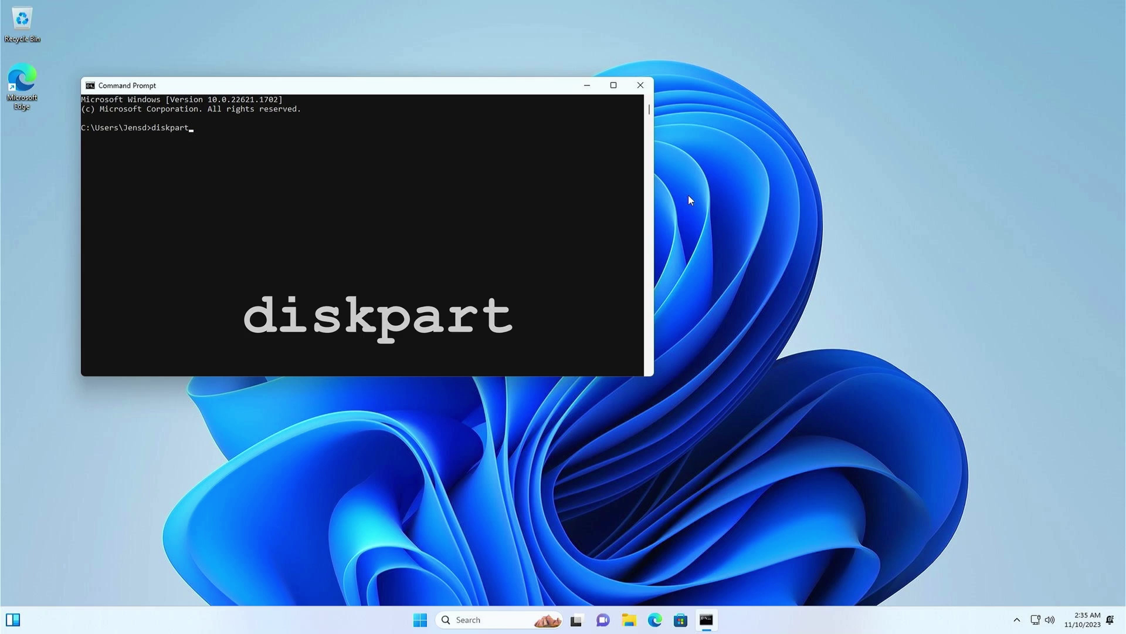
key("Return")
key("Return")
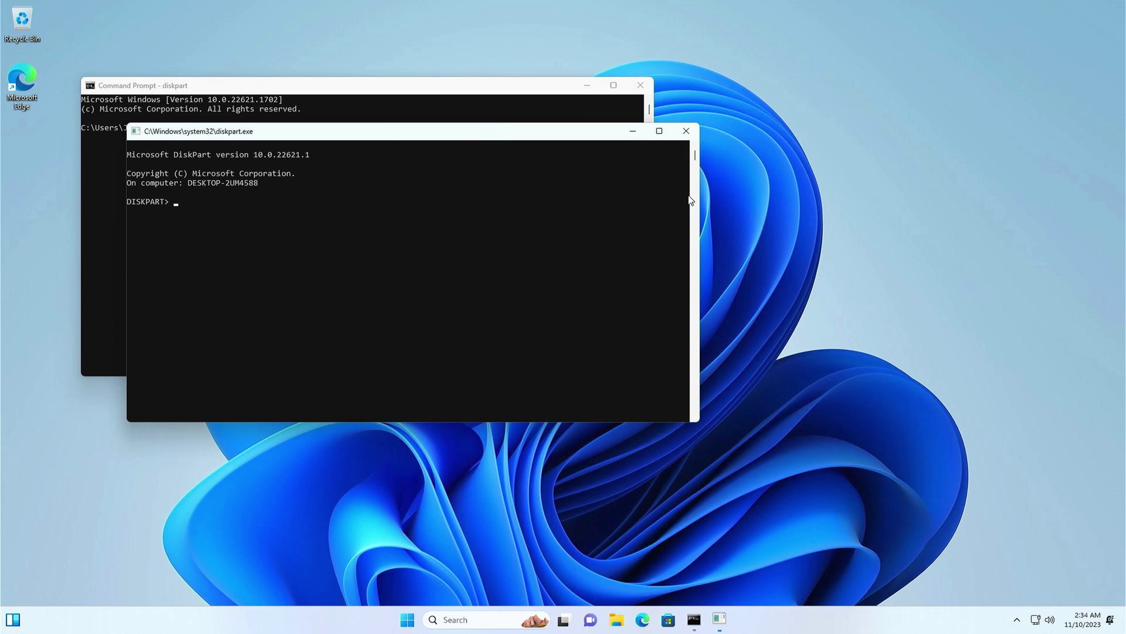
type("list disk")
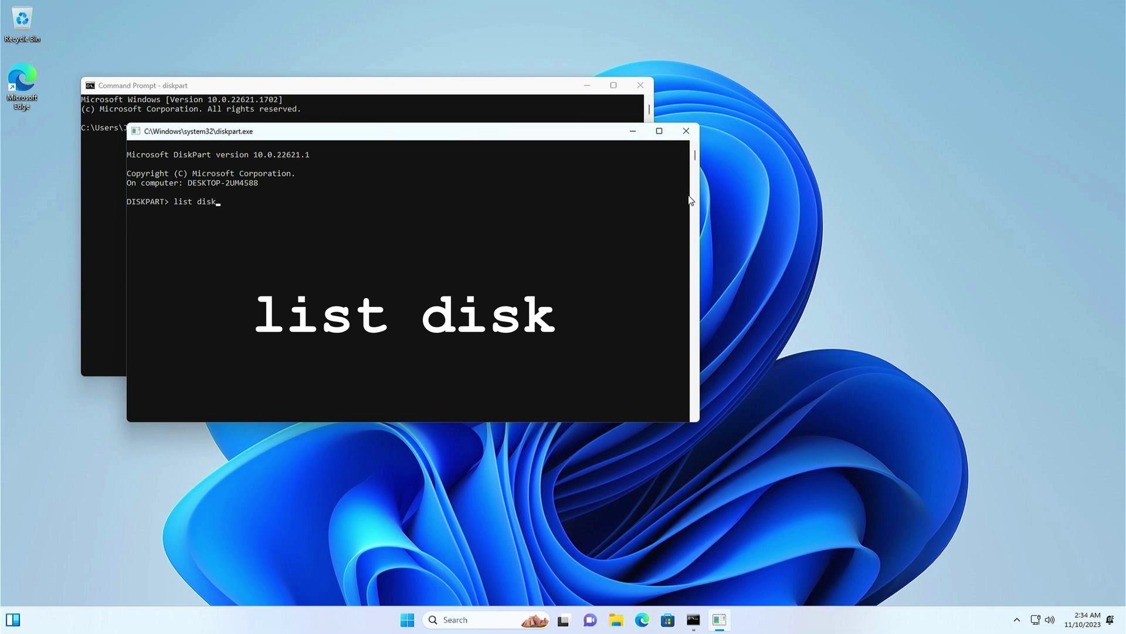
key("Return")
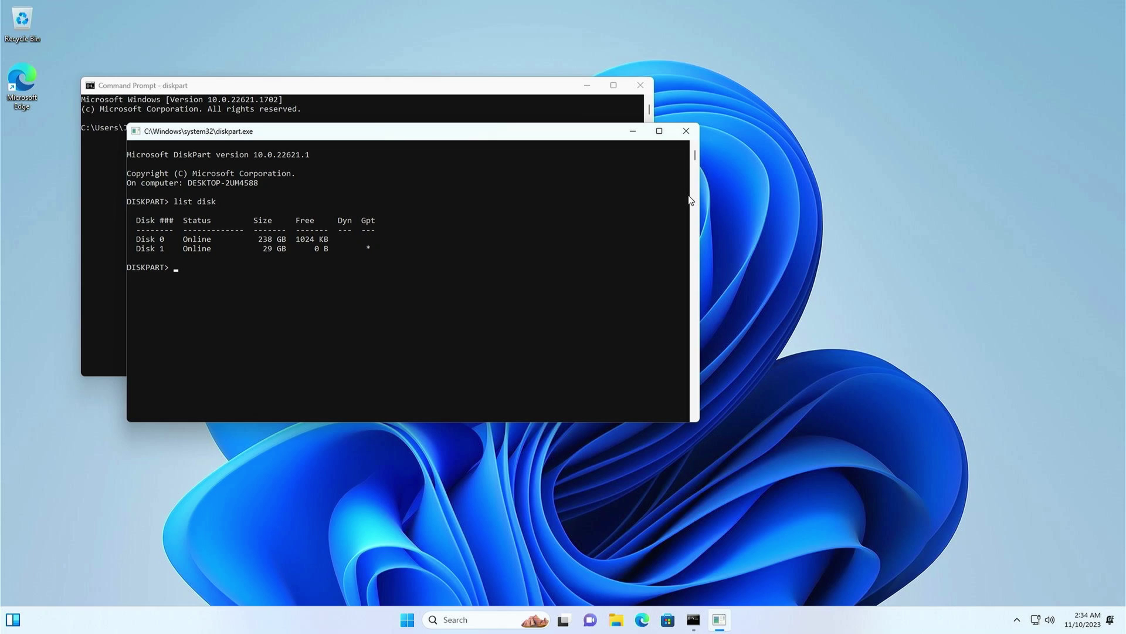
Step: Select the 29 GB Disk 1 and clean all its partitions
left_click(139, 249)
left_click_drag(227, 248, 380, 249)
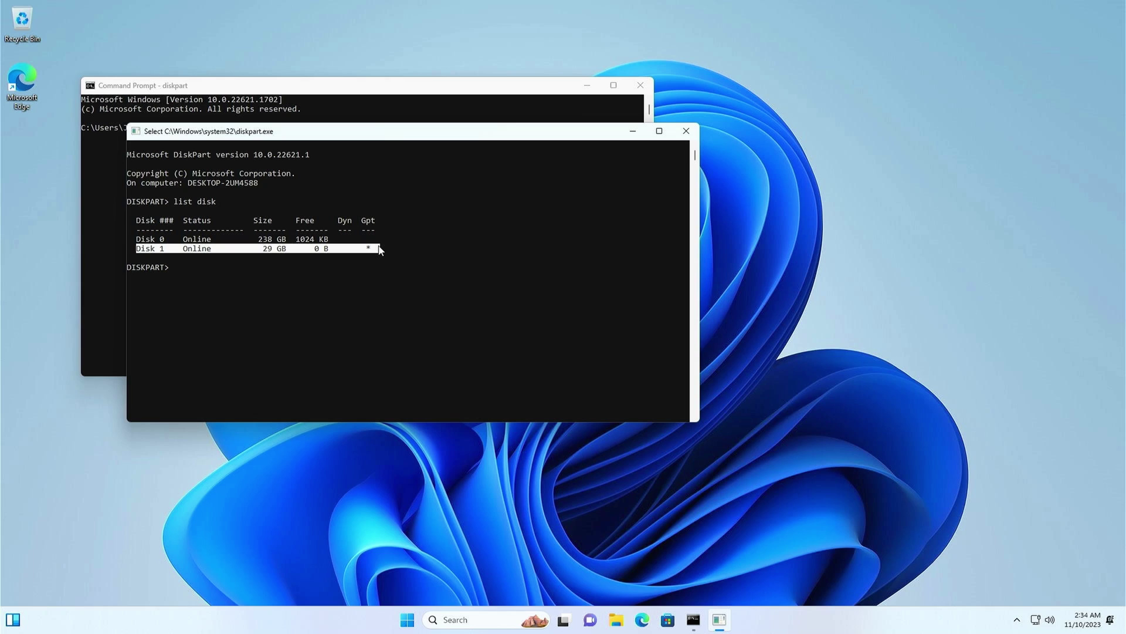
left_click(395, 297)
type("selec")
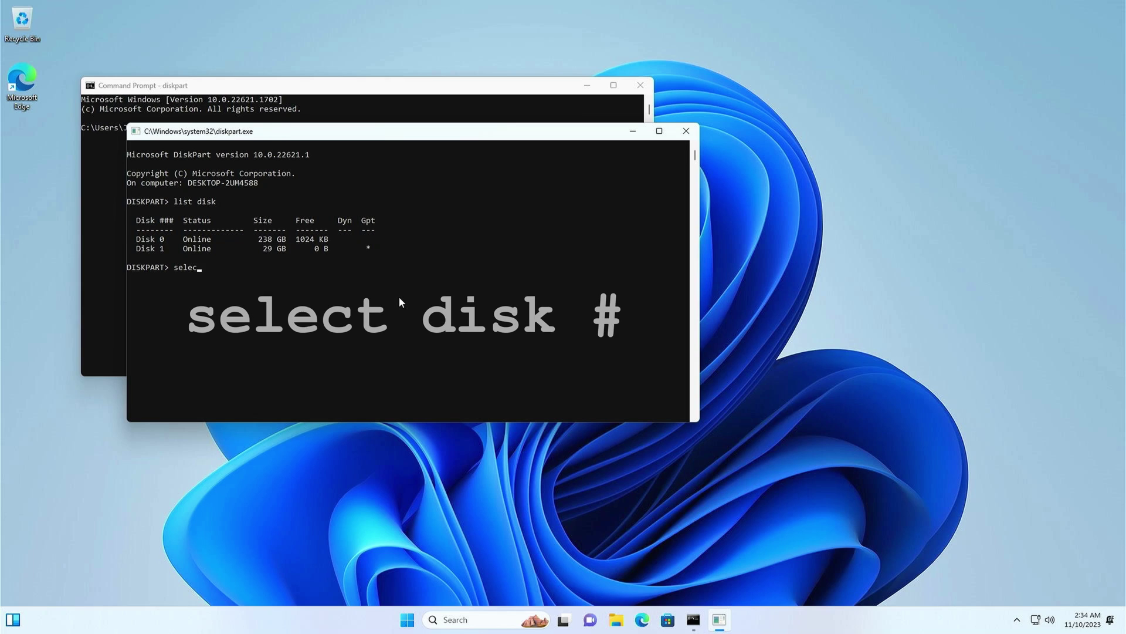
type("t disk 1")
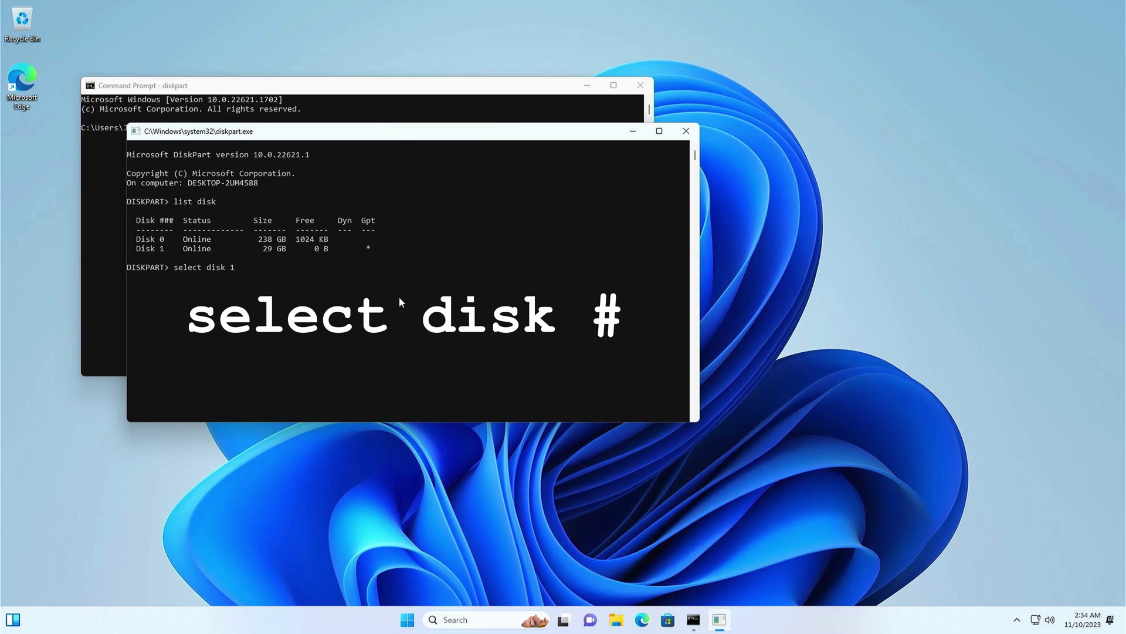
key("Return")
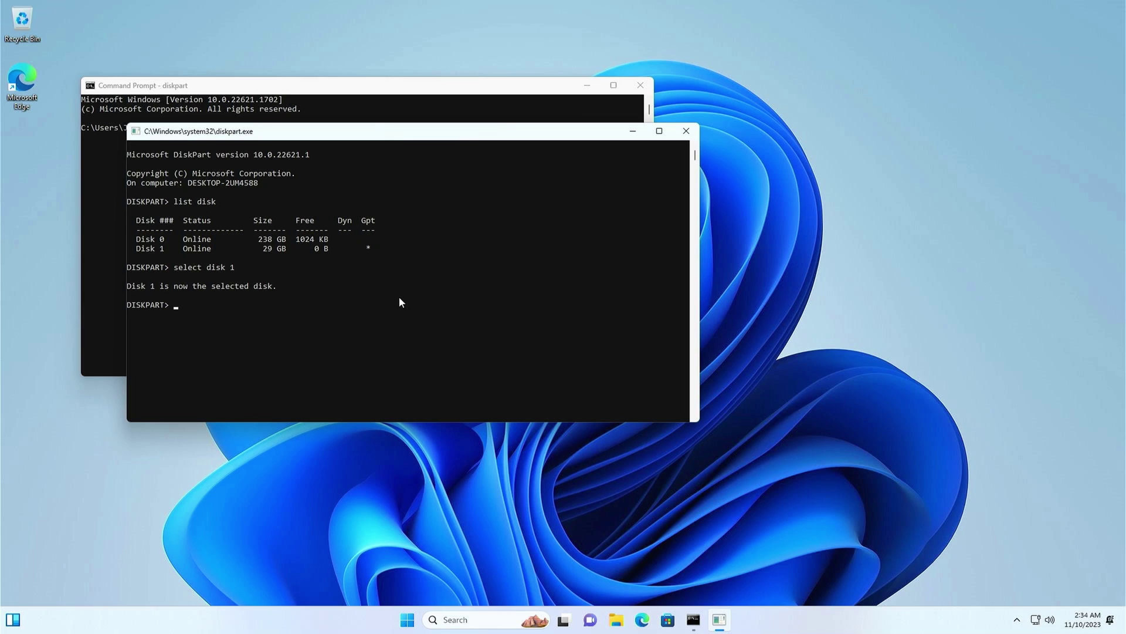
type("clean")
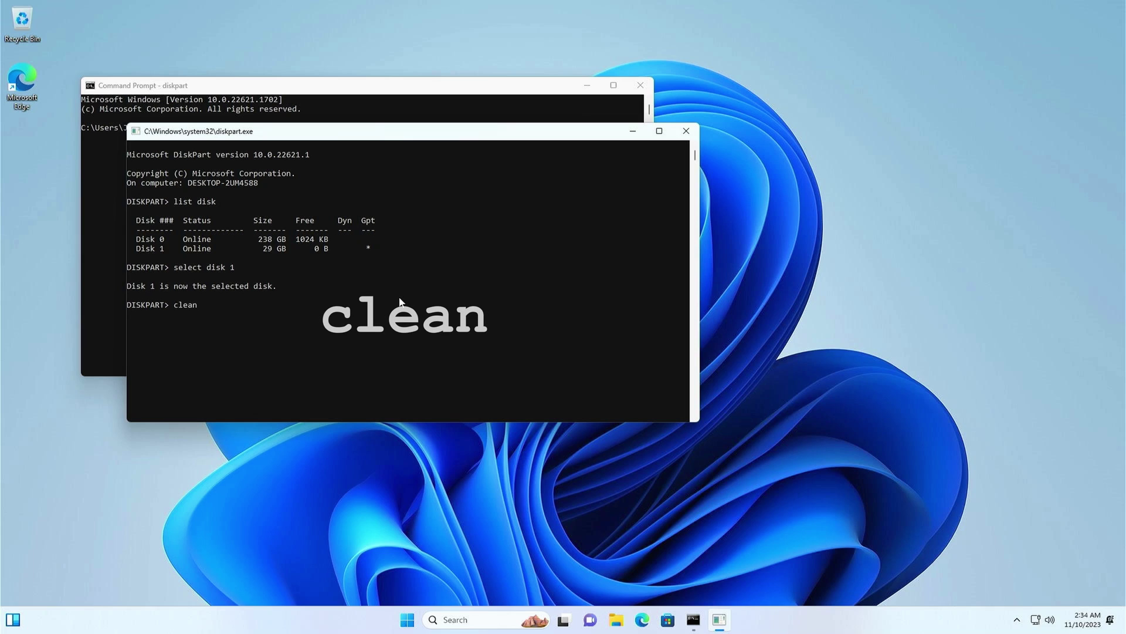
key("Return")
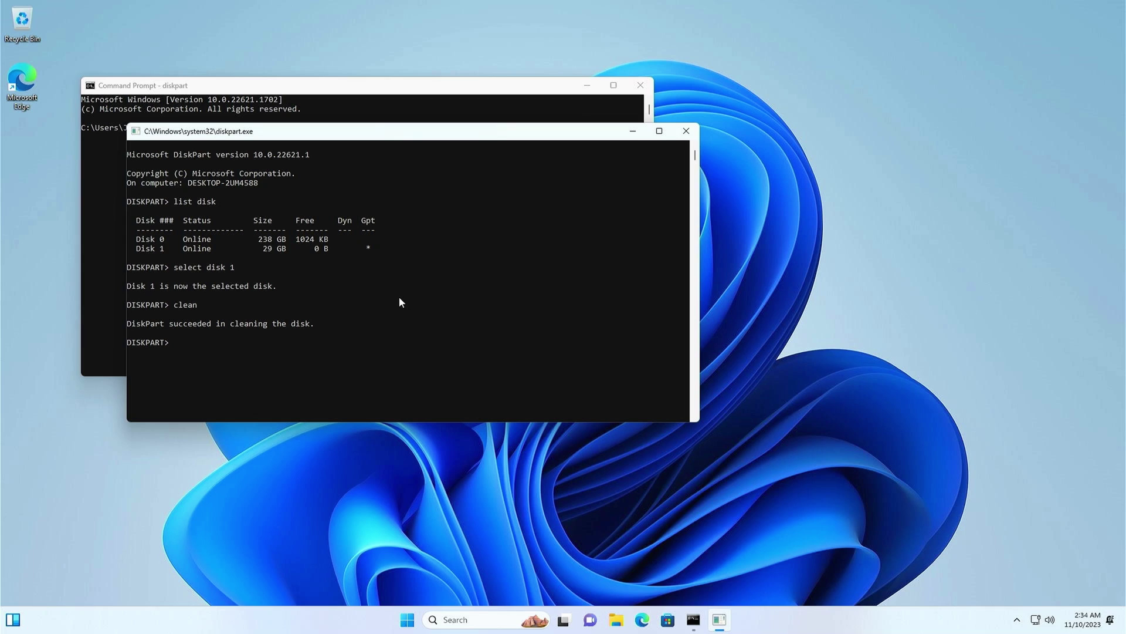
Step: Exit diskpart and launch Disk Management with diskmgmt.msc
type("xit")
key("Return")
type("disk")
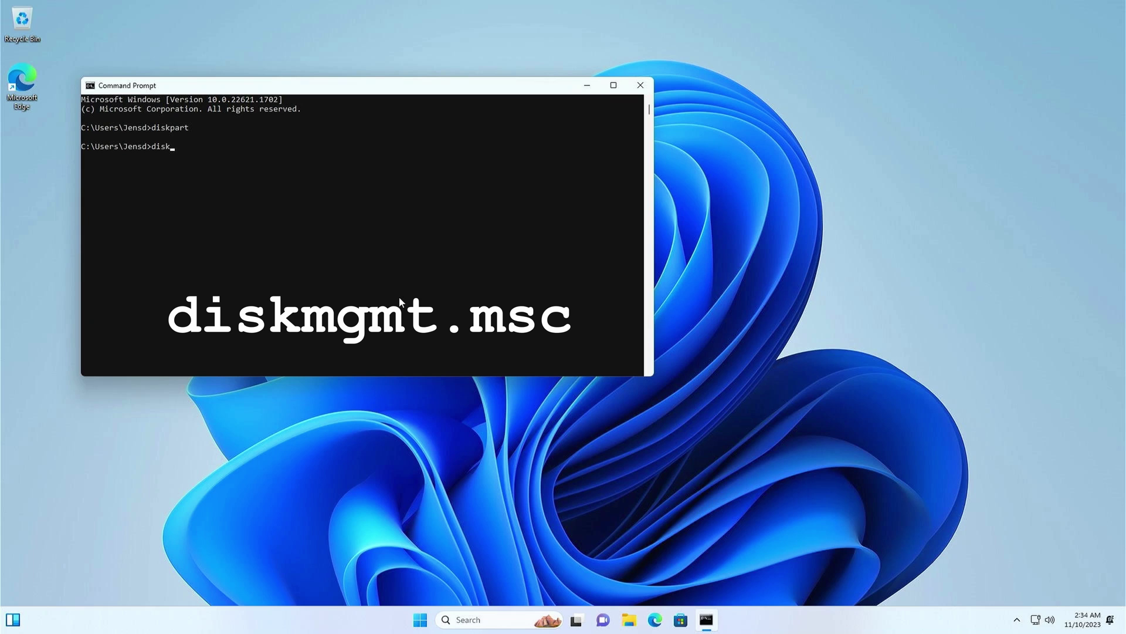
type("mgmt.msc")
key("Return")
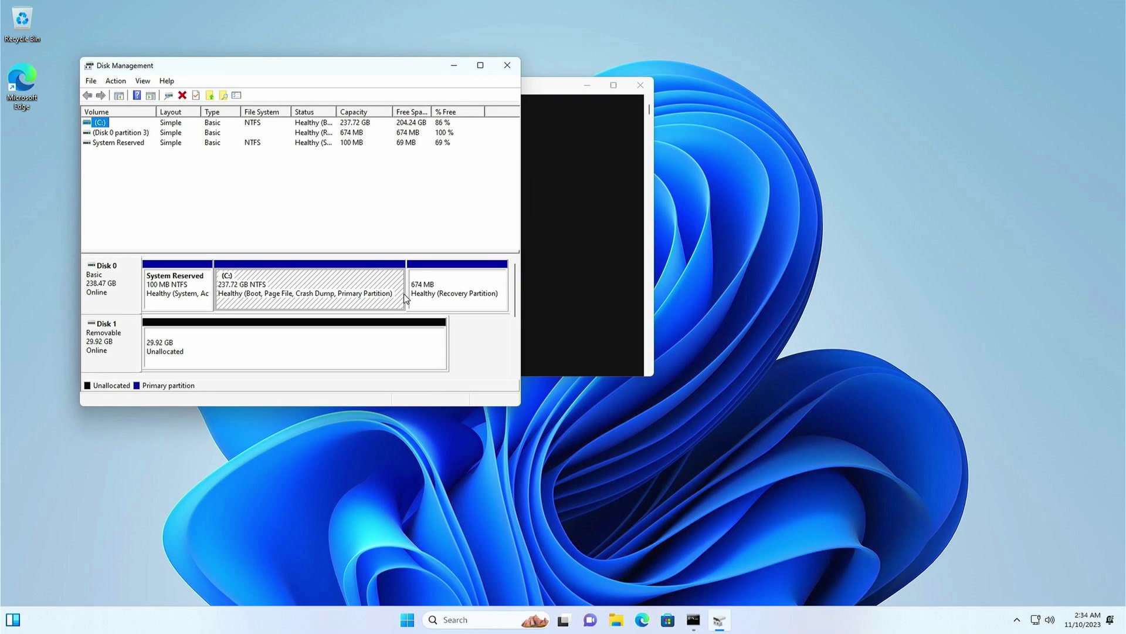
Step: Create a full 30638 MB NTFS simple volume on Disk 1 as drive D: labelled 32GB
right_click(227, 346)
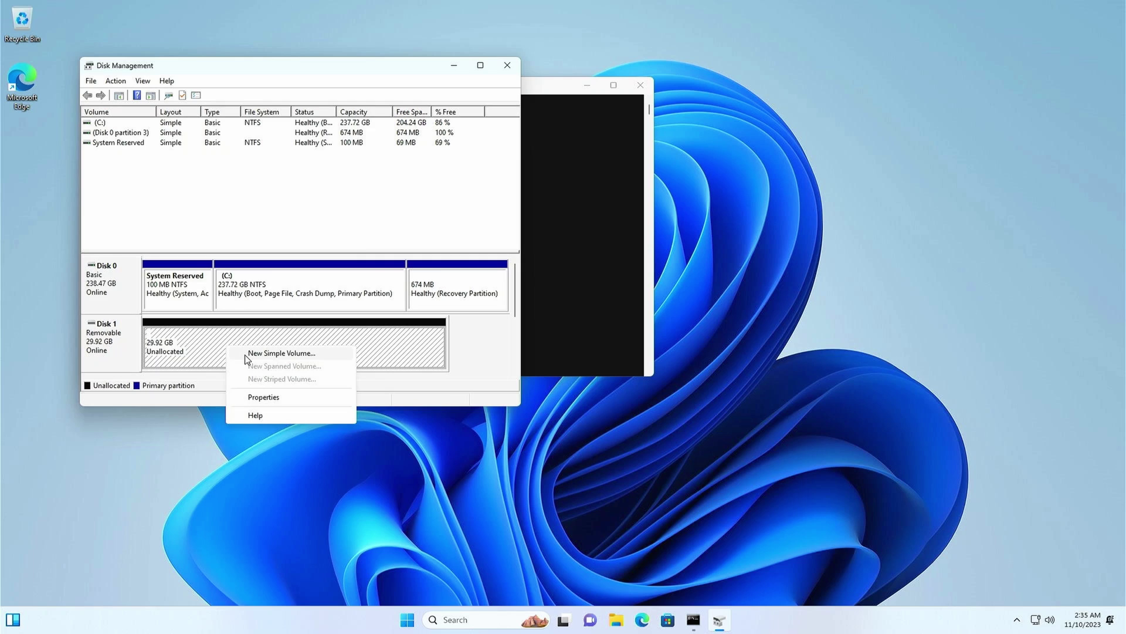
left_click(246, 354)
left_click(302, 334)
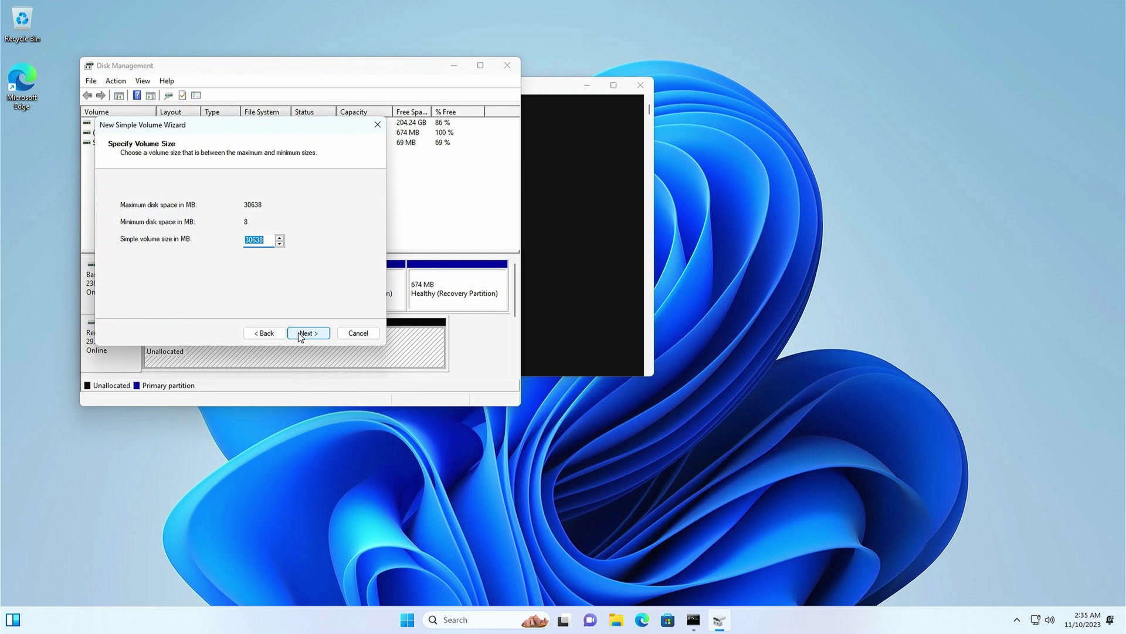
left_click(301, 334)
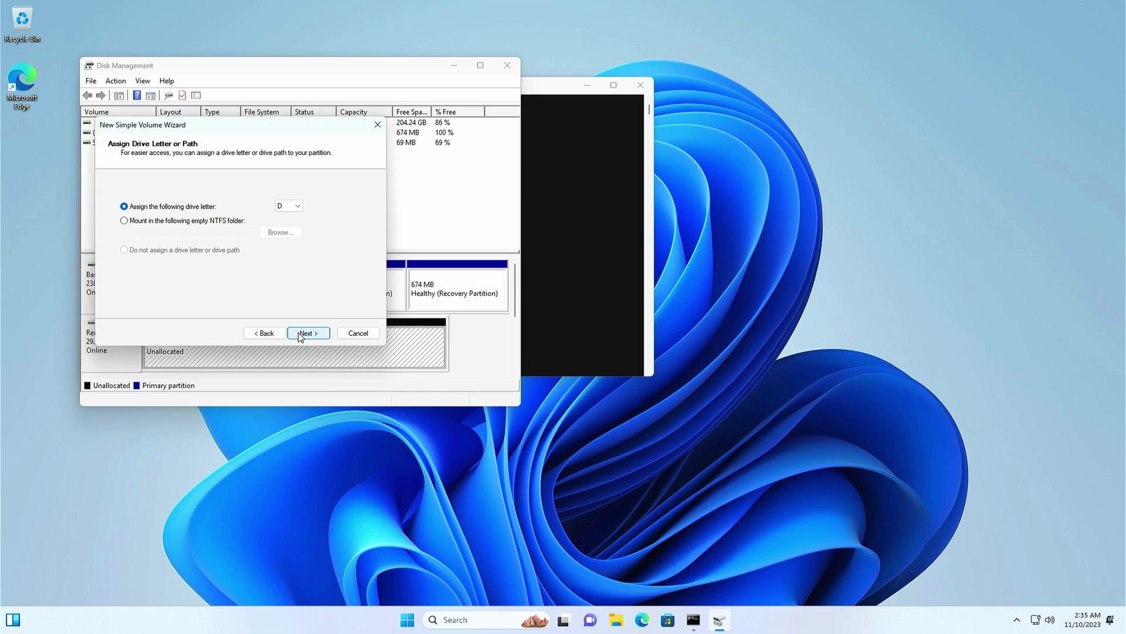
left_click(300, 333)
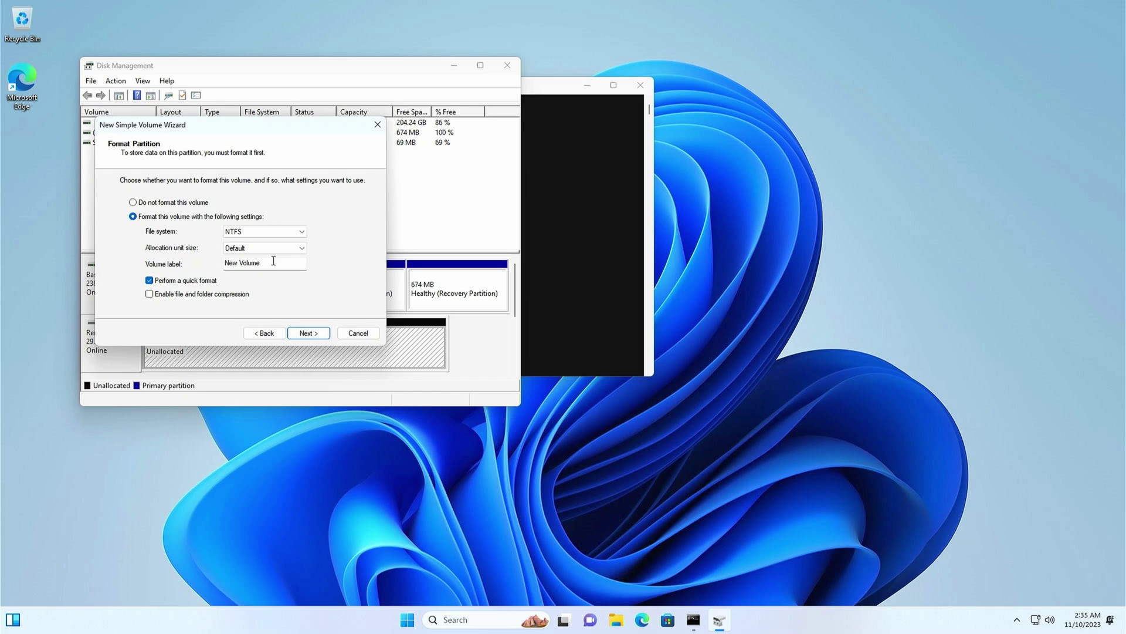
type("32GB")
left_click(319, 337)
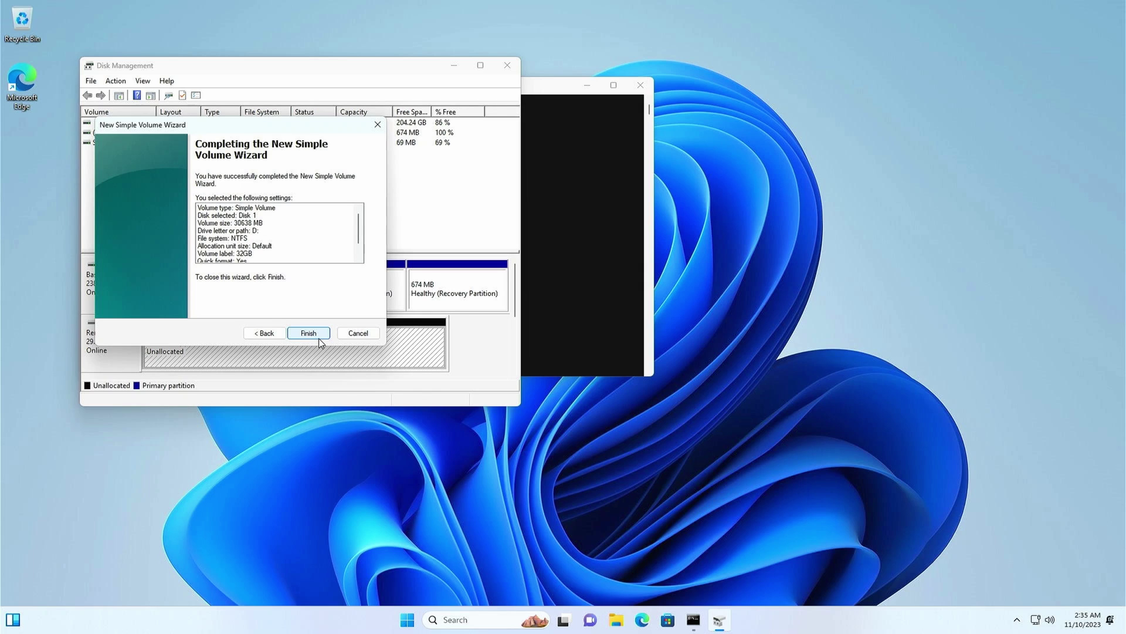
left_click(309, 334)
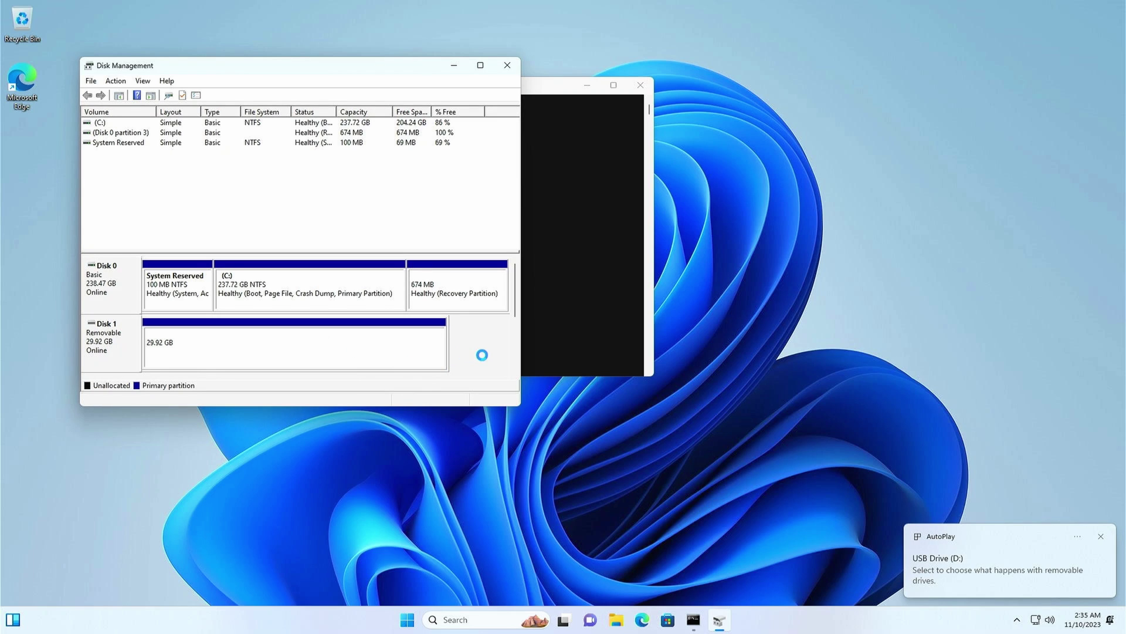